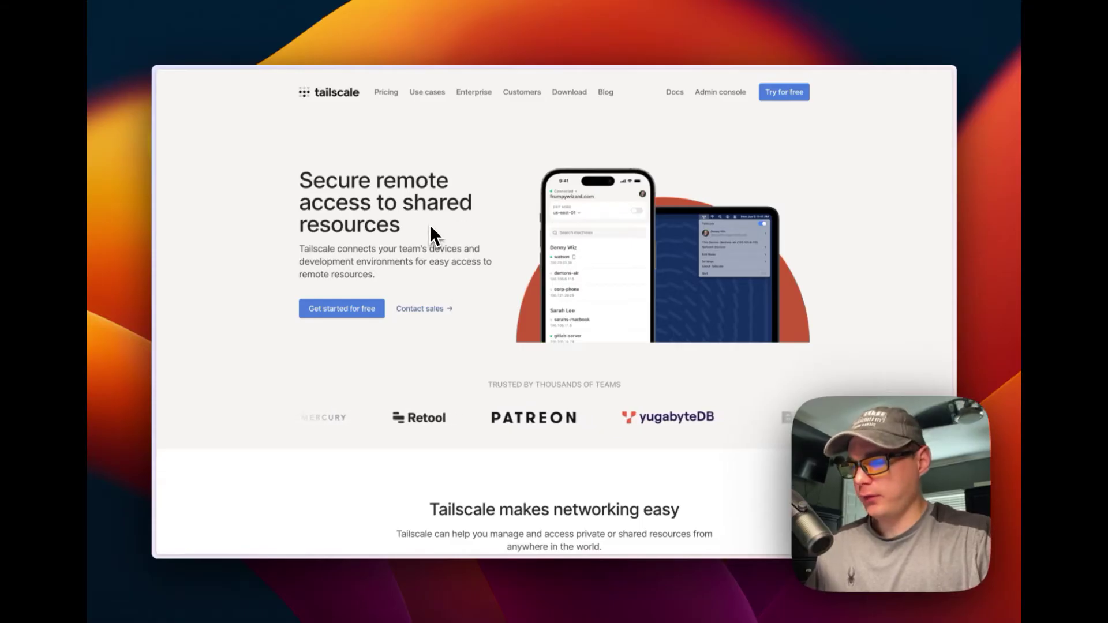
pyautogui.scroll(-3, 407, 320)
pyautogui.scroll(3, 397, 321)
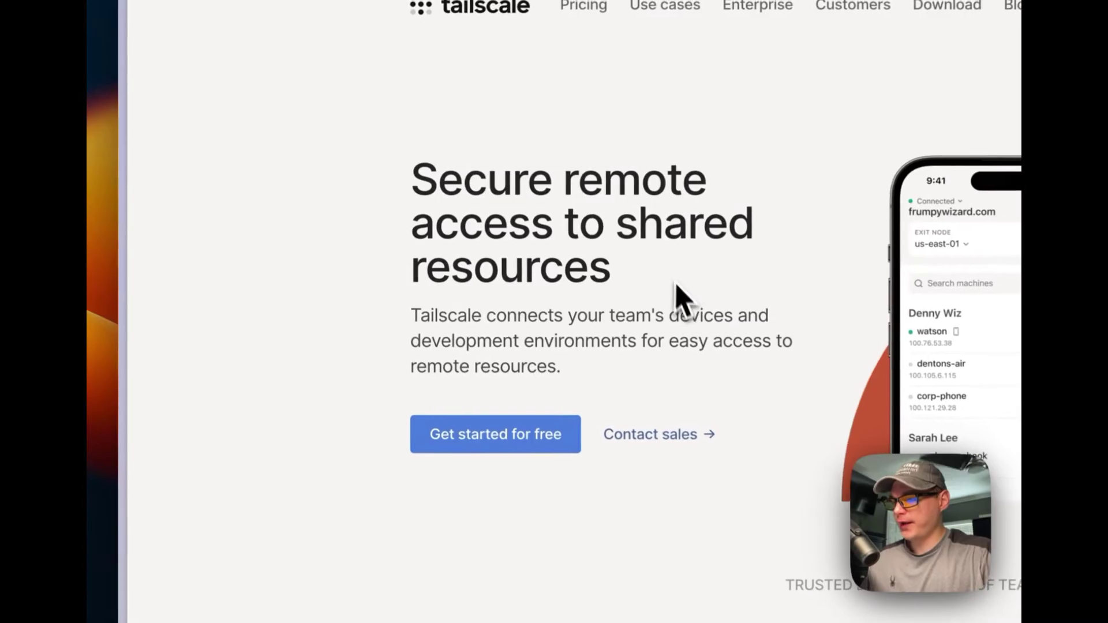
pyautogui.scroll(-2, 658, 301)
pyautogui.scroll(-2, 658, 298)
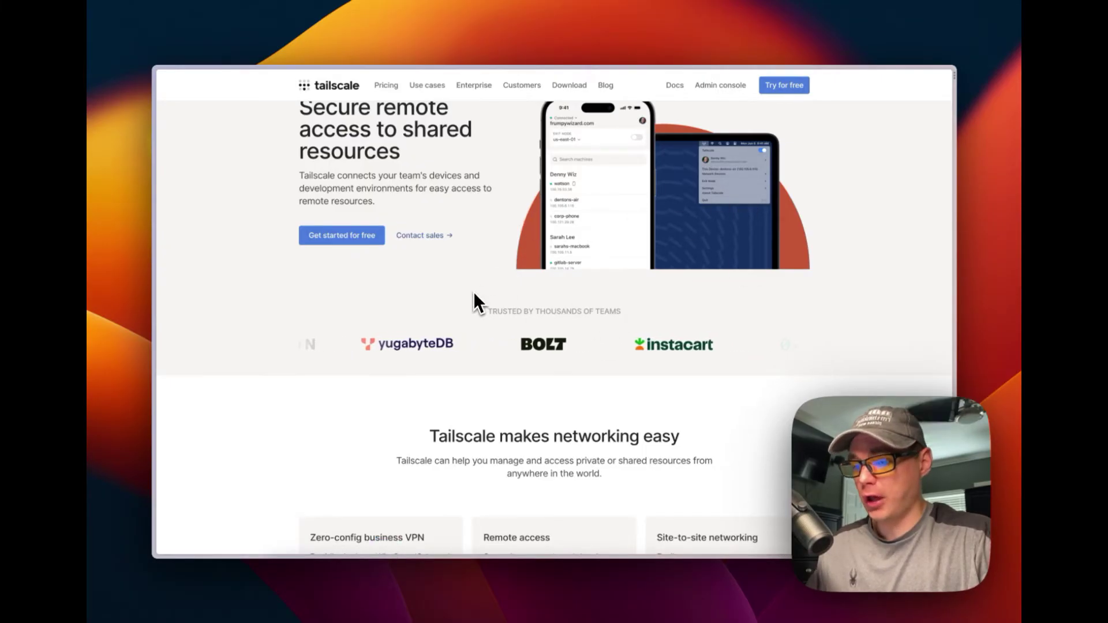
pyautogui.scroll(-6, 473, 292)
pyautogui.scroll(-2, 473, 300)
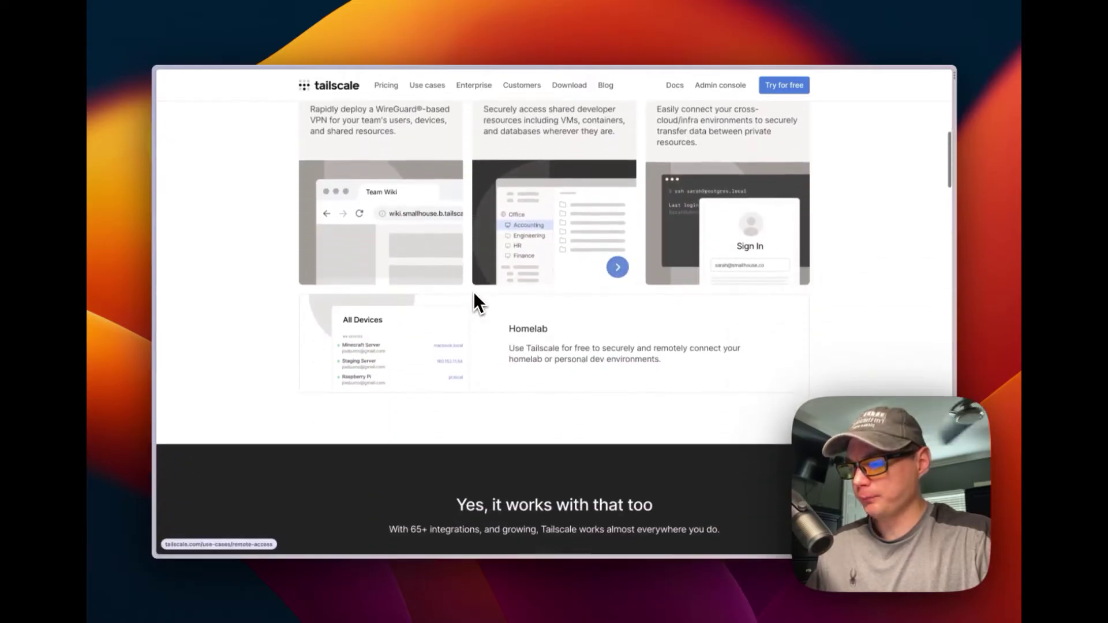
pyautogui.scroll(2, 474, 300)
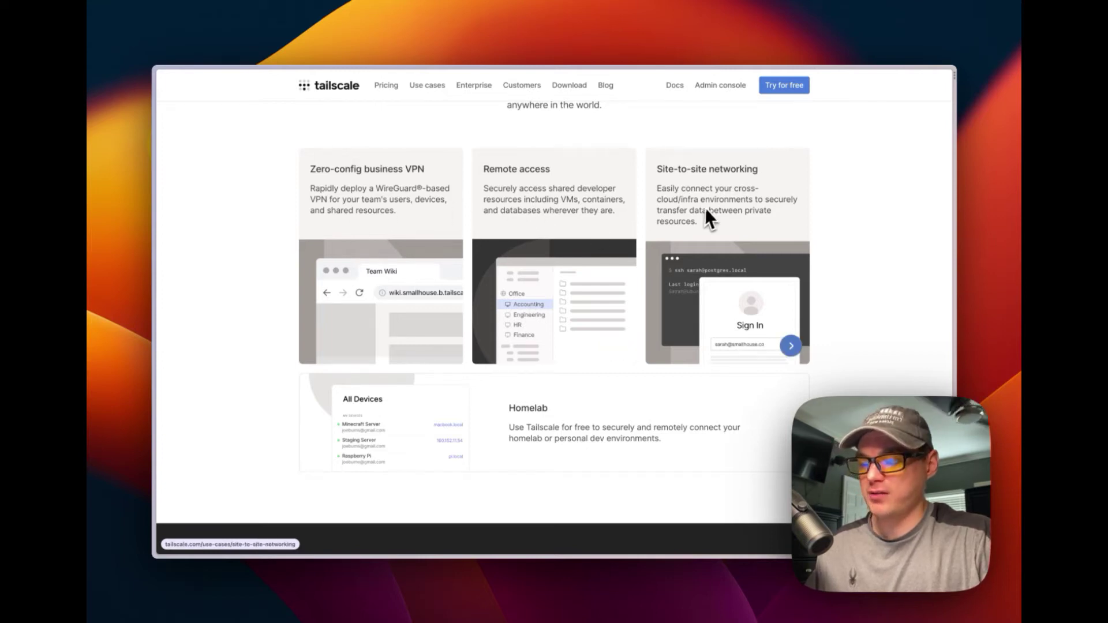
pyautogui.scroll(-6, 531, 223)
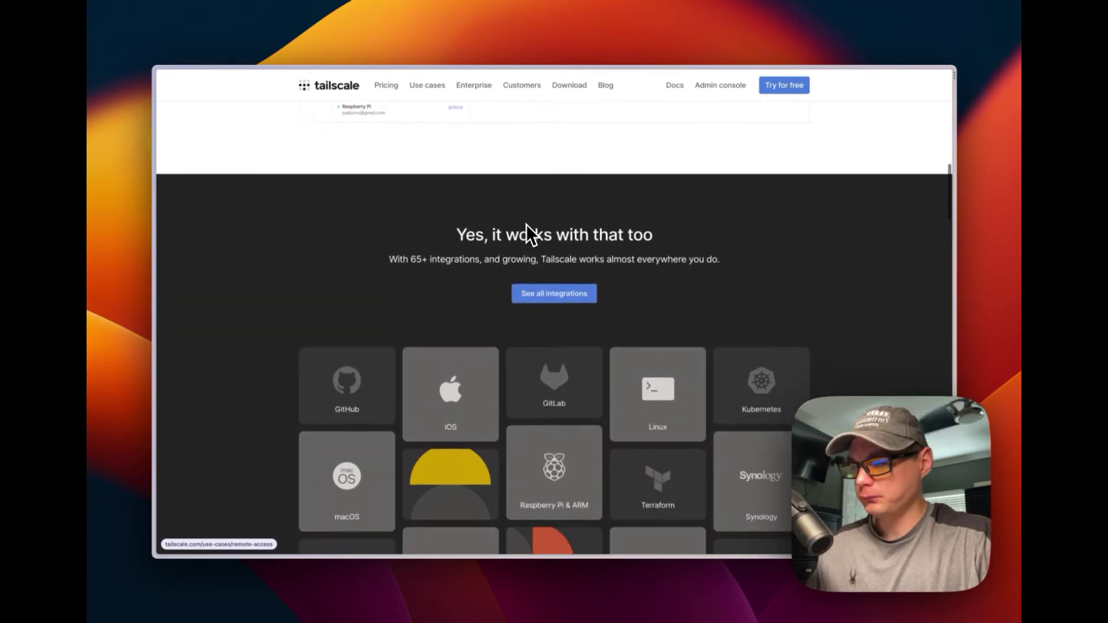
pyautogui.scroll(-2, 525, 224)
pyautogui.scroll(-2, 454, 289)
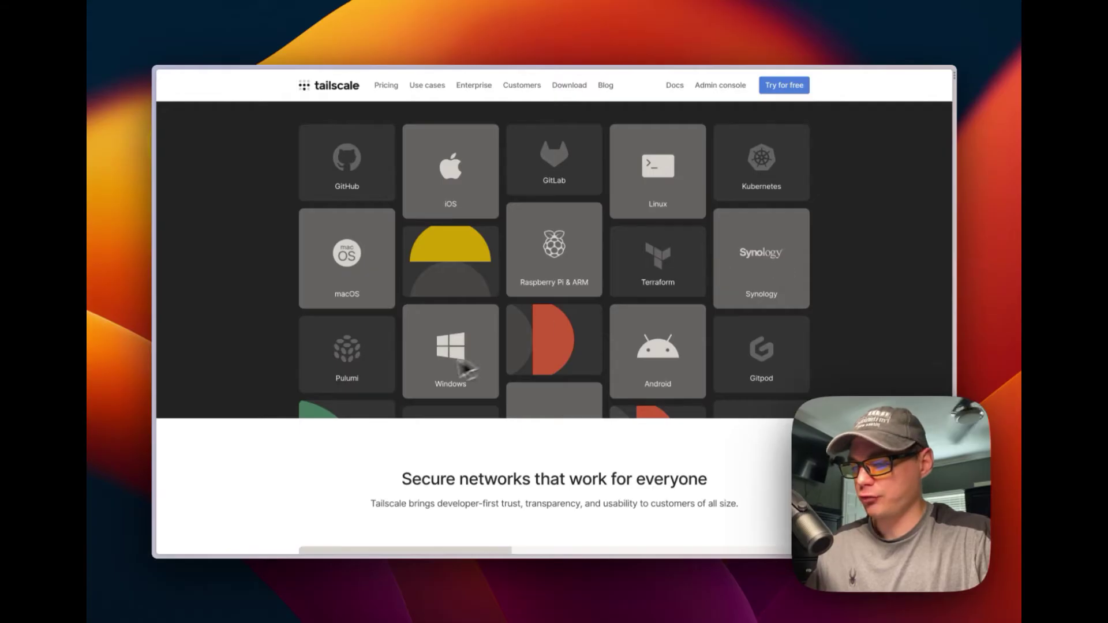
pyautogui.scroll(-6, 433, 341)
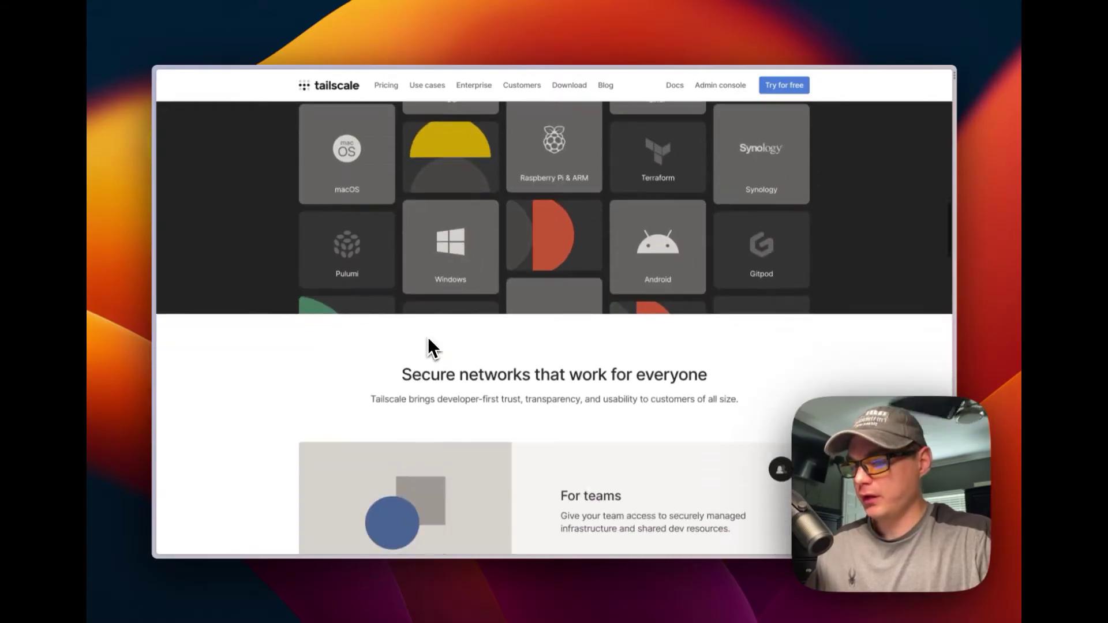
pyautogui.scroll(-8, 592, 276)
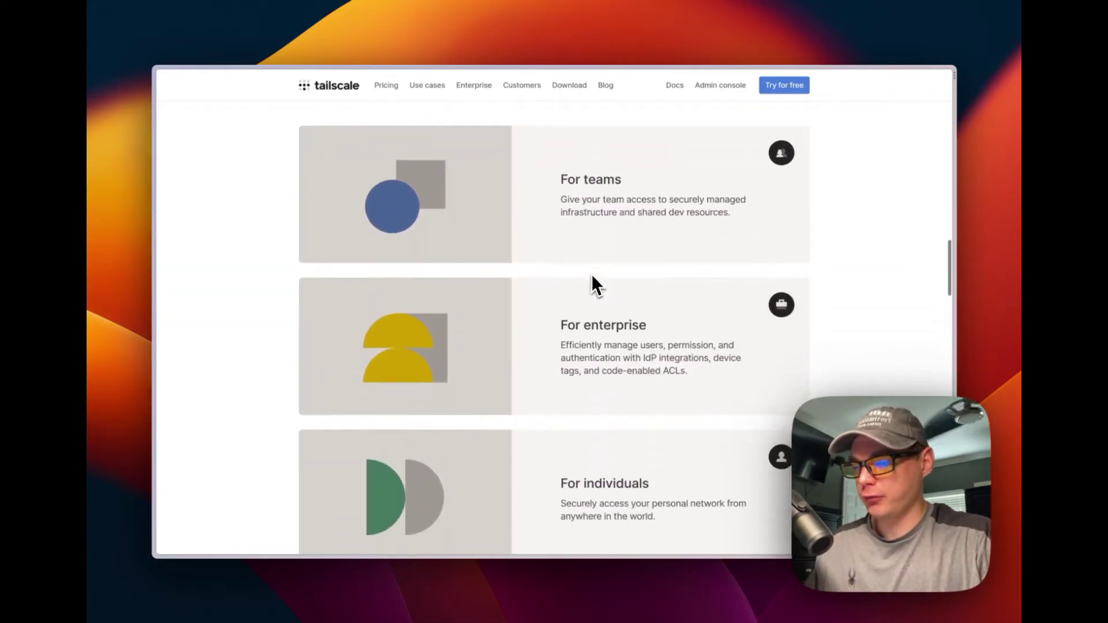
pyautogui.scroll(-5, 592, 276)
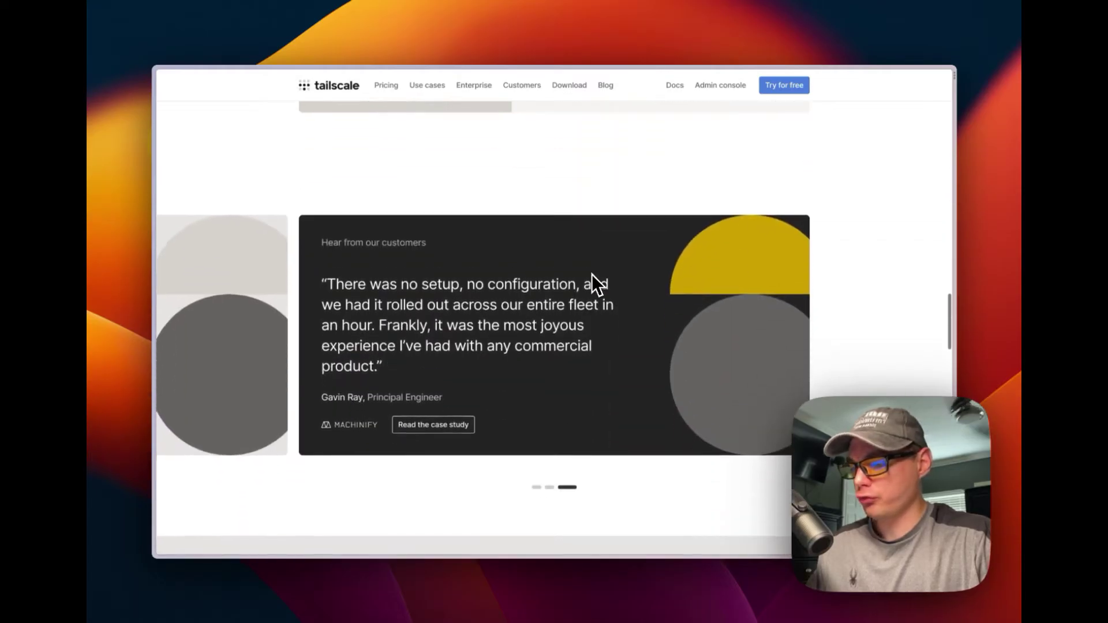
pyautogui.scroll(-3, 593, 276)
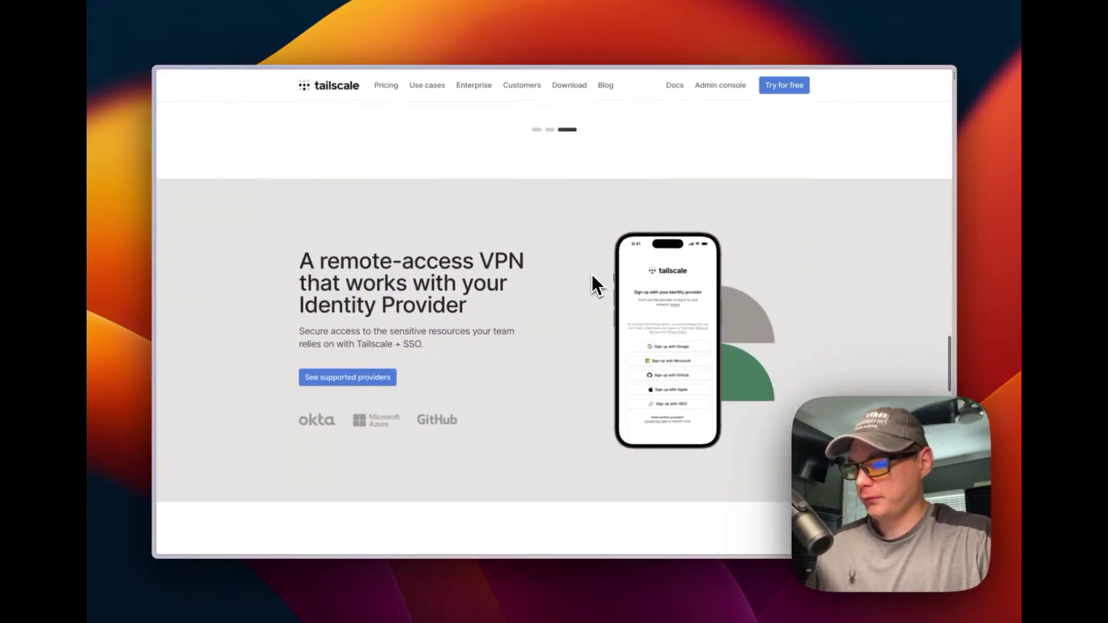
pyautogui.scroll(-2, 534, 290)
pyautogui.scroll(-9, 534, 289)
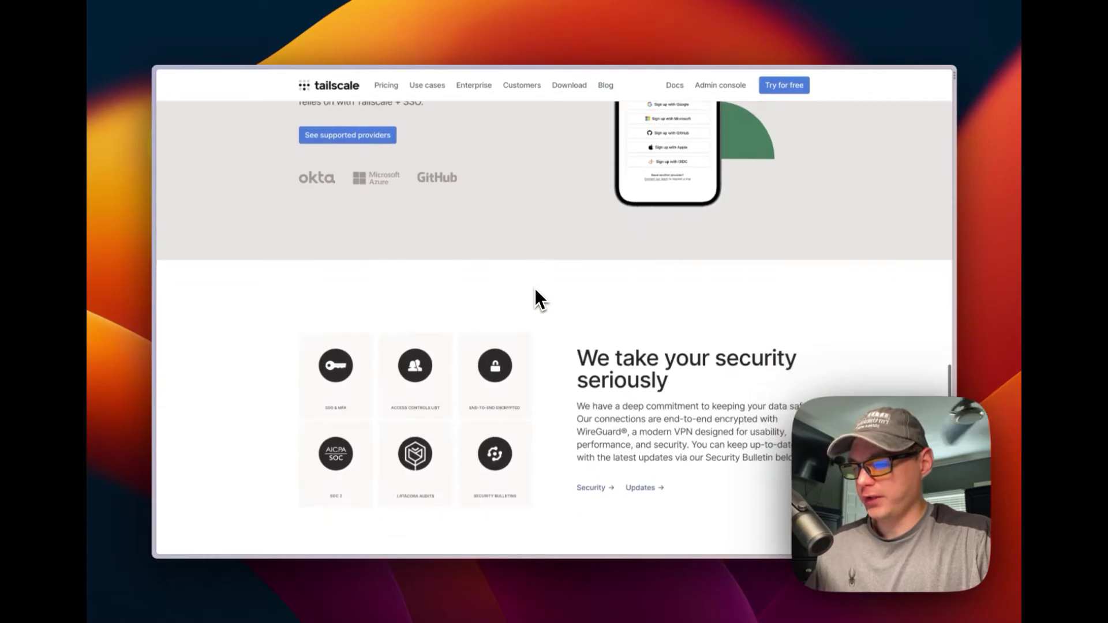
pyautogui.scroll(-5, 535, 288)
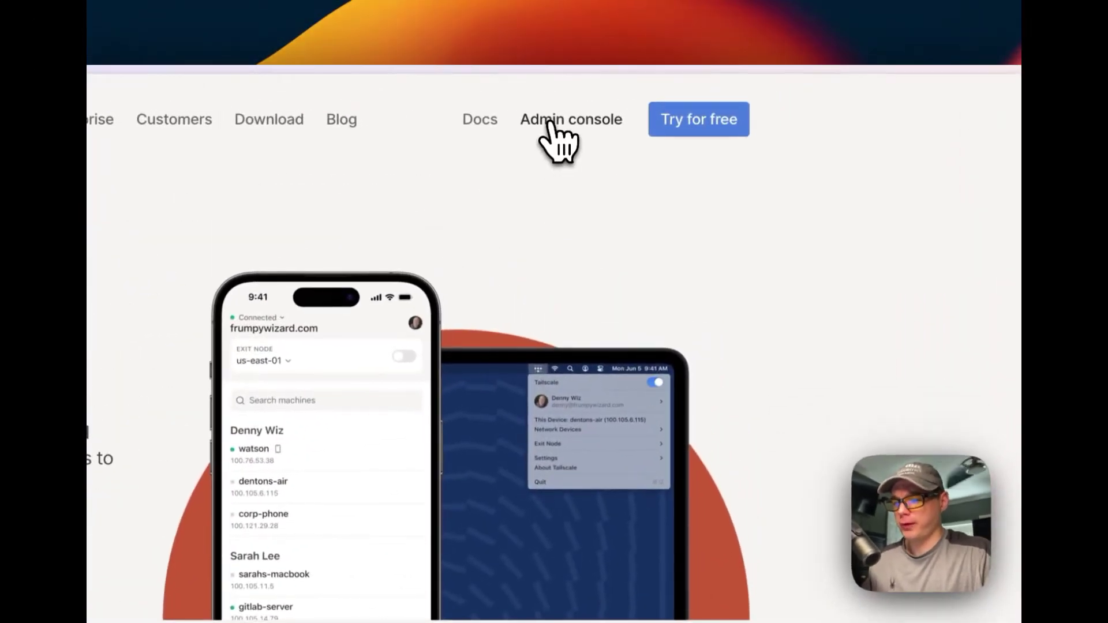
# - Go from the admin console to the Download page and show the Linux one-command curl install script
pyautogui.click(550, 122)
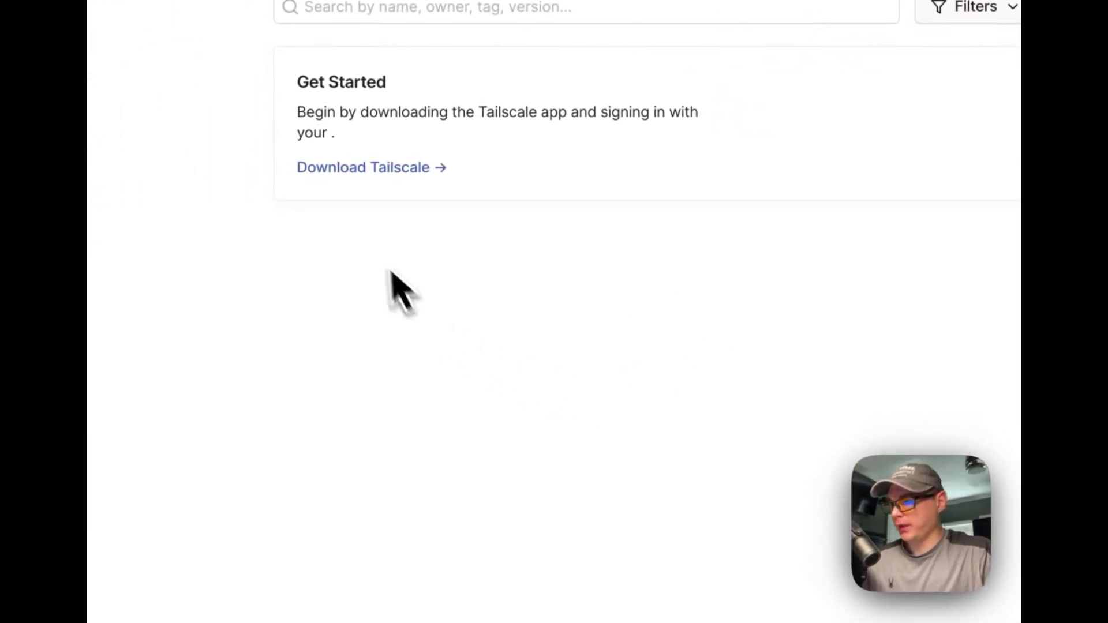
pyautogui.click(388, 176)
pyautogui.scroll(-3, 609, 286)
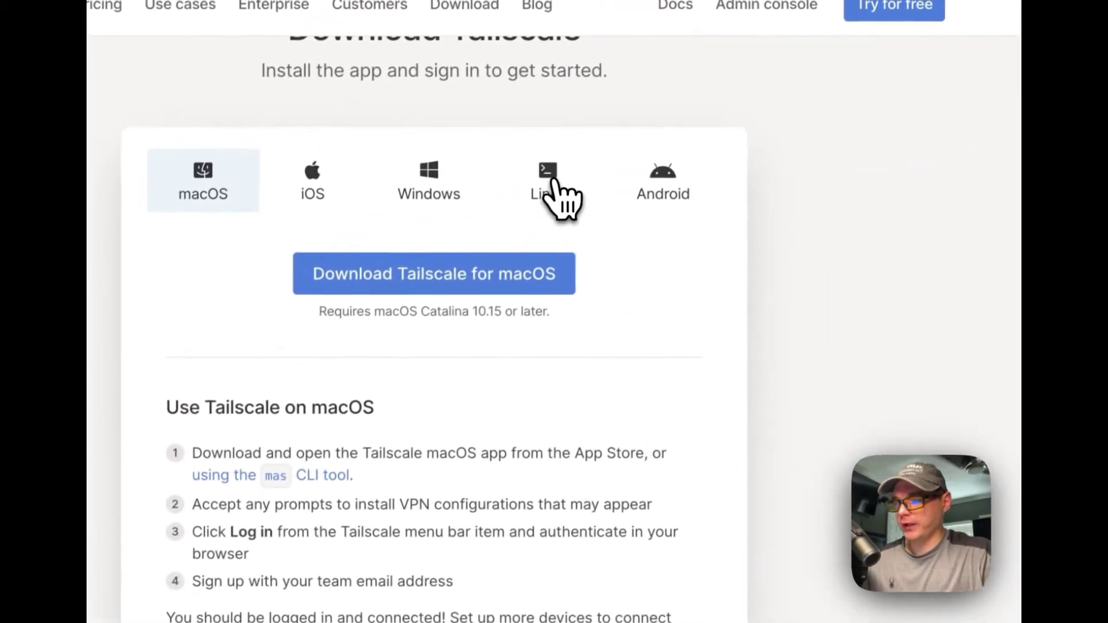
pyautogui.click(912, 5)
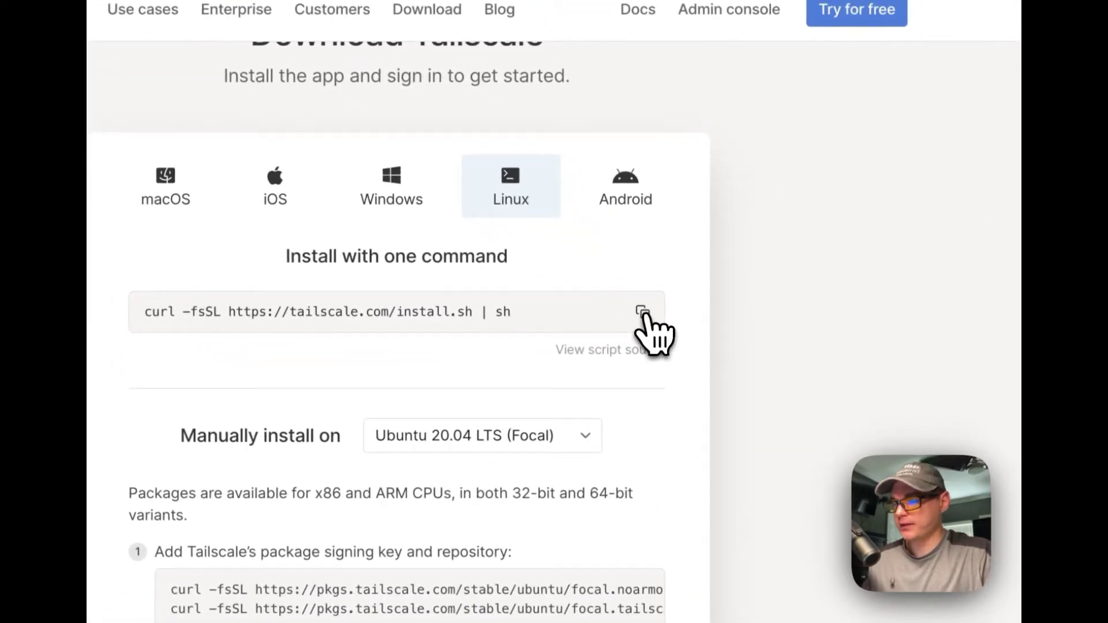
pyautogui.scroll(-10, 470, 358)
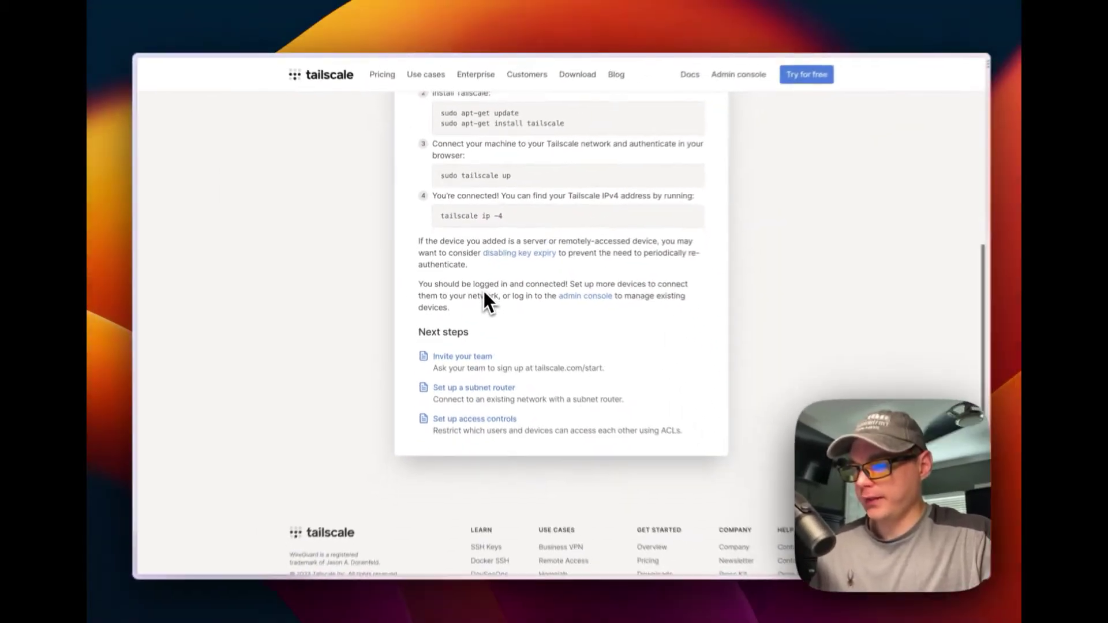
pyautogui.scroll(10, 482, 290)
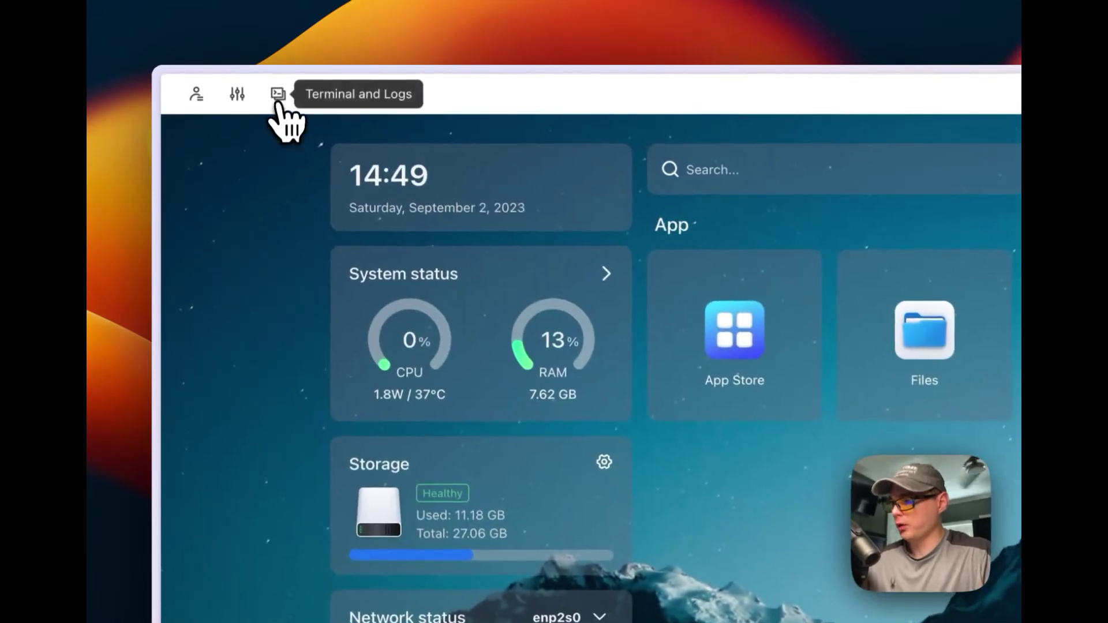
# - Log in to CasaOS's Terminal and Logs with the server username and password on port 22
pyautogui.click(278, 93)
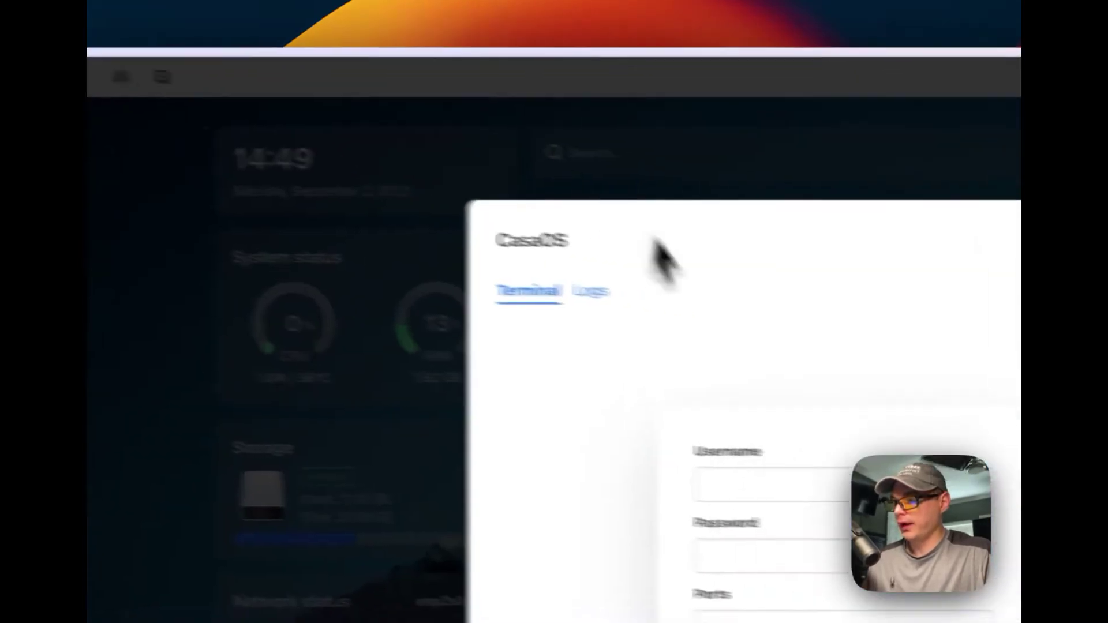
pyautogui.click(631, 462)
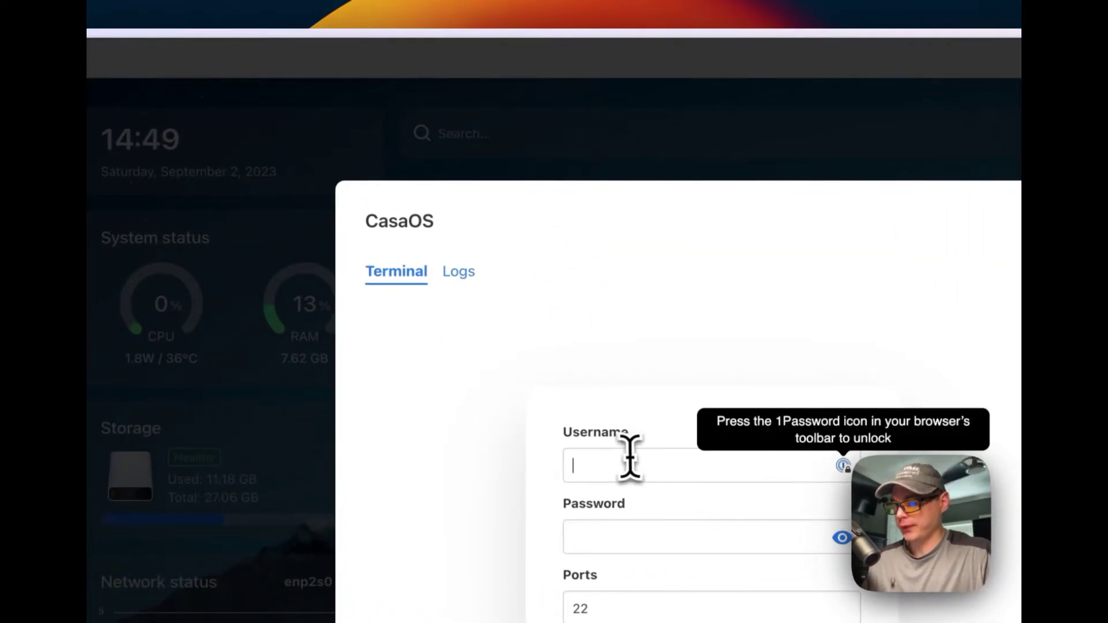
pyautogui.write('d')
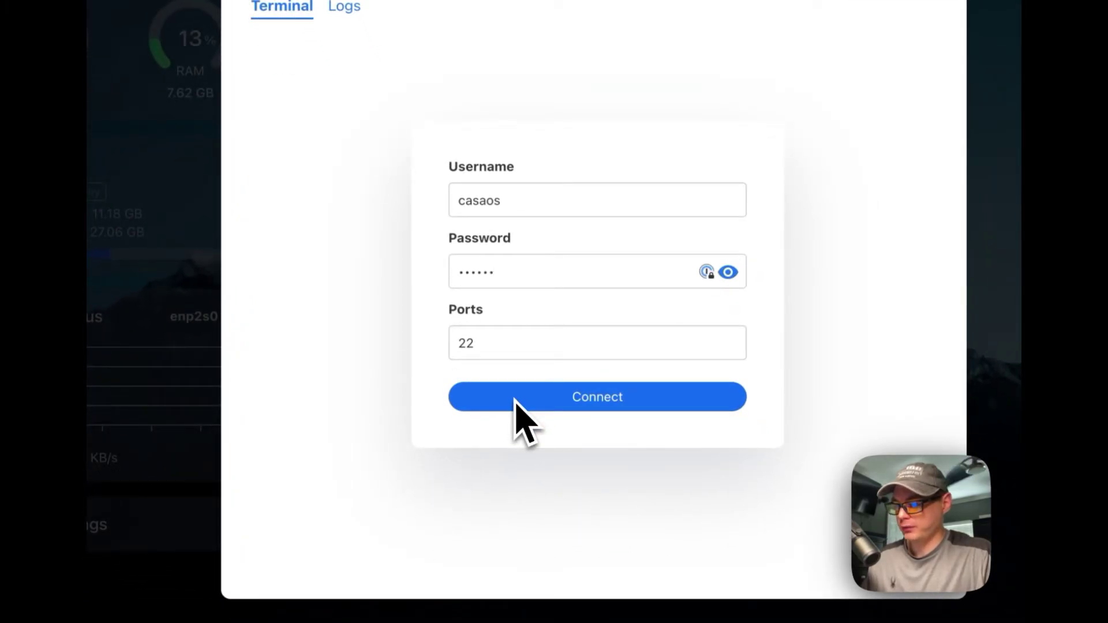
pyautogui.doubleClick(467, 344)
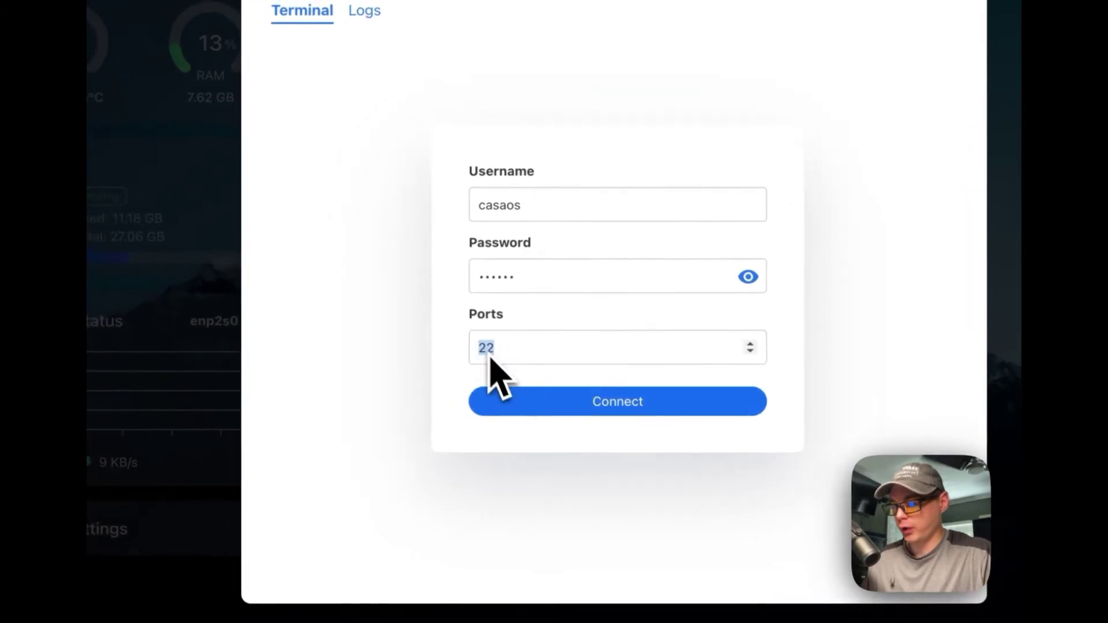
pyautogui.click(534, 406)
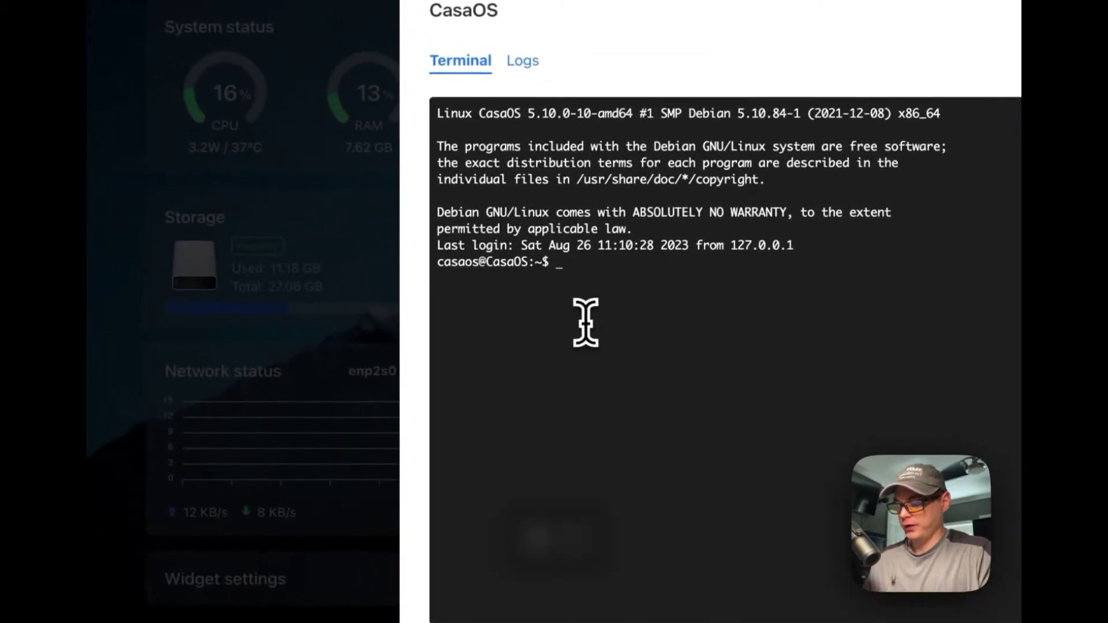
# - Paste and run the curl install script in the terminal to install Tailscale 1.48.1
pyautogui.write('curl -fsSL https://tailscale.com/install.sh | sh')
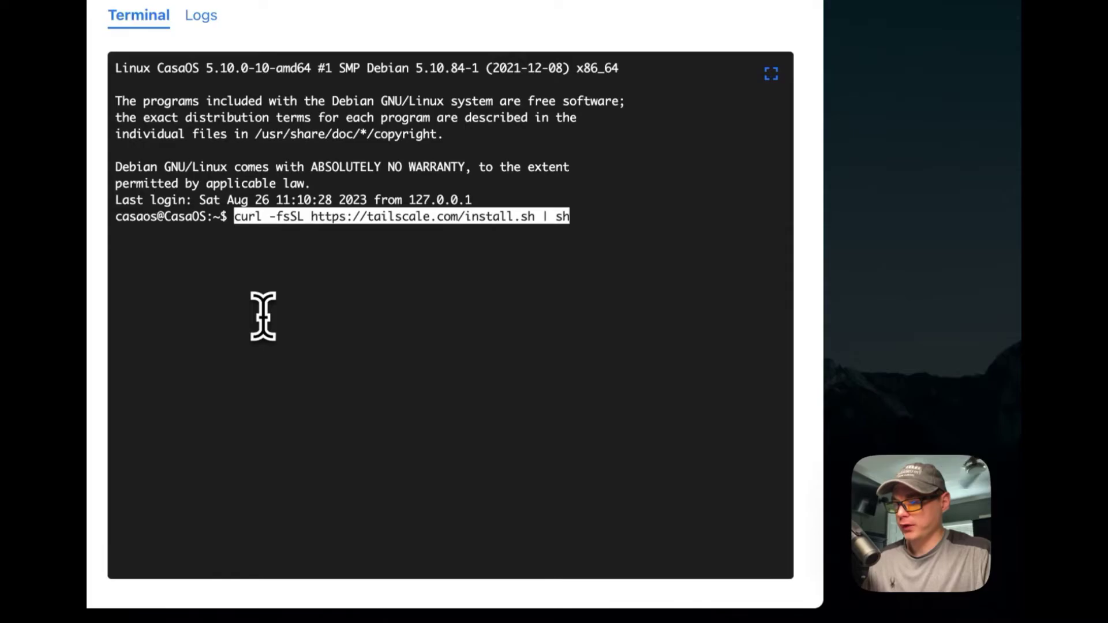
pyautogui.press('Return')
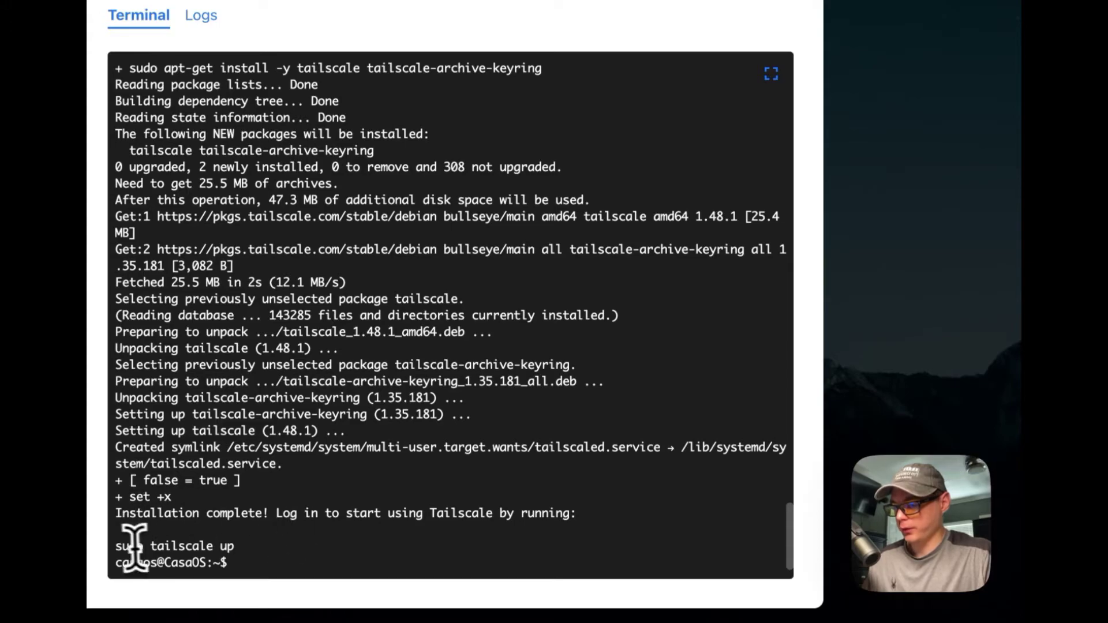
# - Run 'sudo tailscale up' in the terminal and copy the authentication login URL it prints
pyautogui.moveTo(123, 545); pyautogui.dragTo(240, 546)
pyautogui.press('super+c')
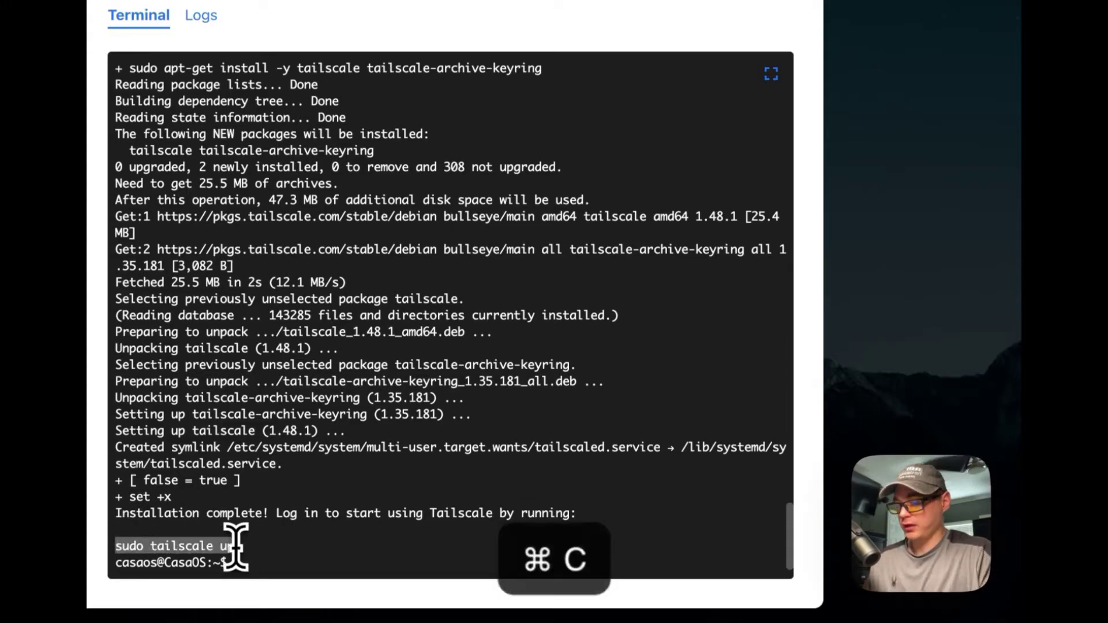
pyautogui.click(276, 557)
pyautogui.press('super+v')
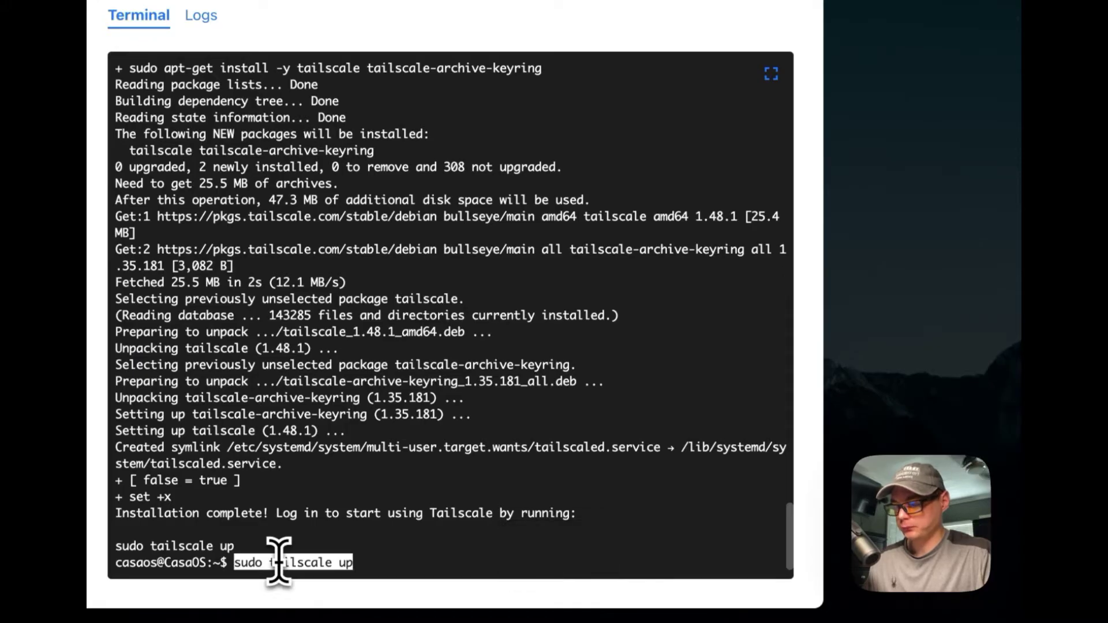
pyautogui.press('Return')
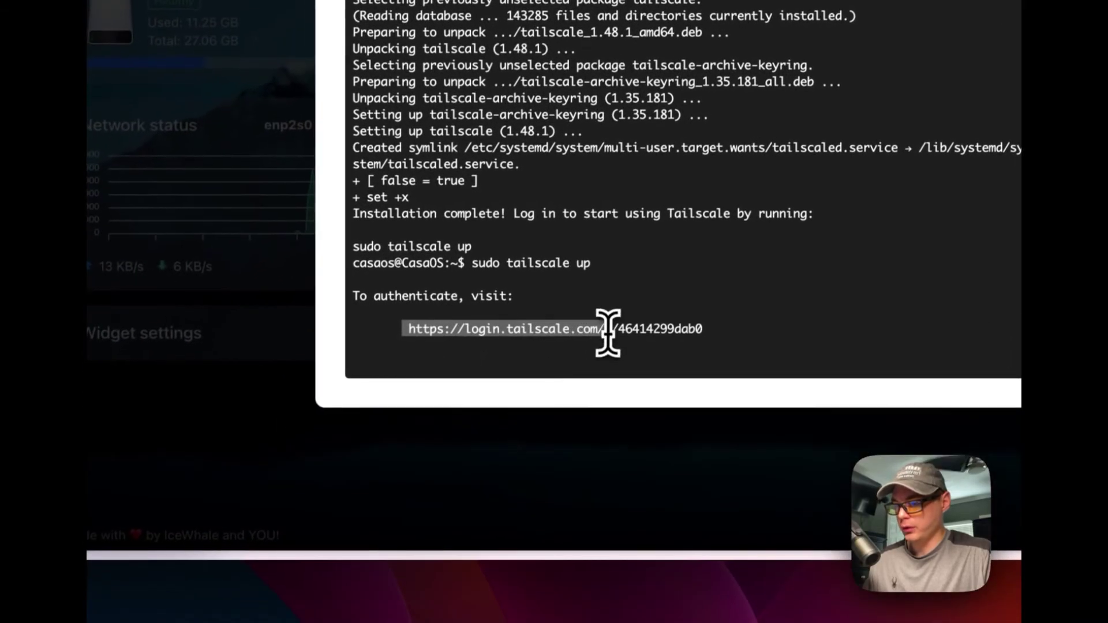
pyautogui.moveTo(407, 331); pyautogui.dragTo(702, 329)
pyautogui.press('super+c')
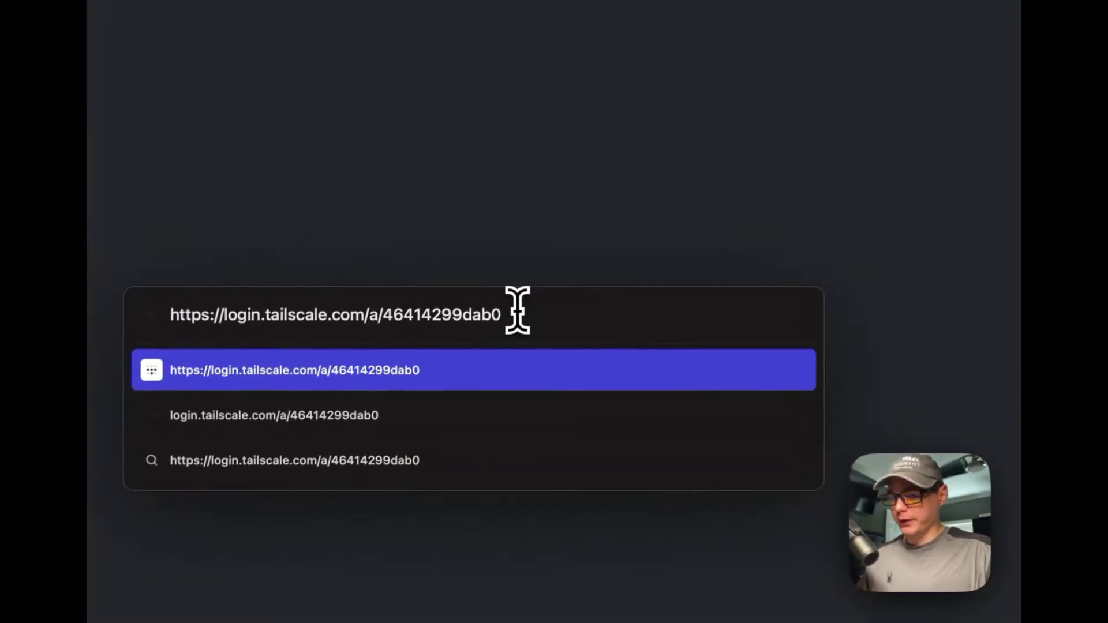
# - Load the copied login link and approve Connect so the CasaOS server joins the tailnet
pyautogui.press('Return')
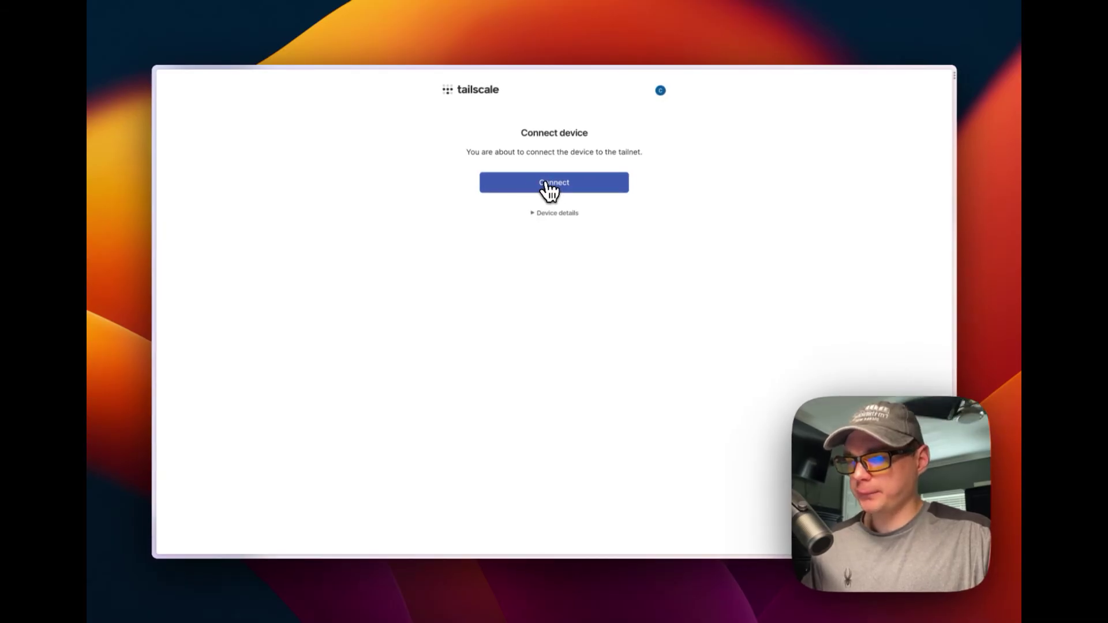
pyautogui.click(549, 183)
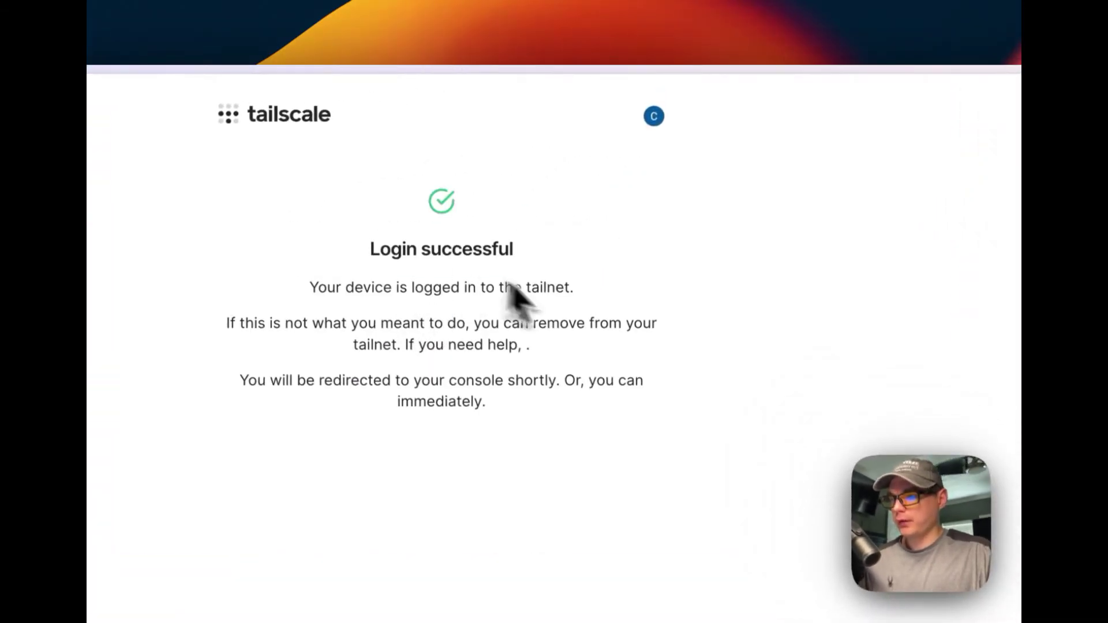
pyautogui.tripleClick(387, 252)
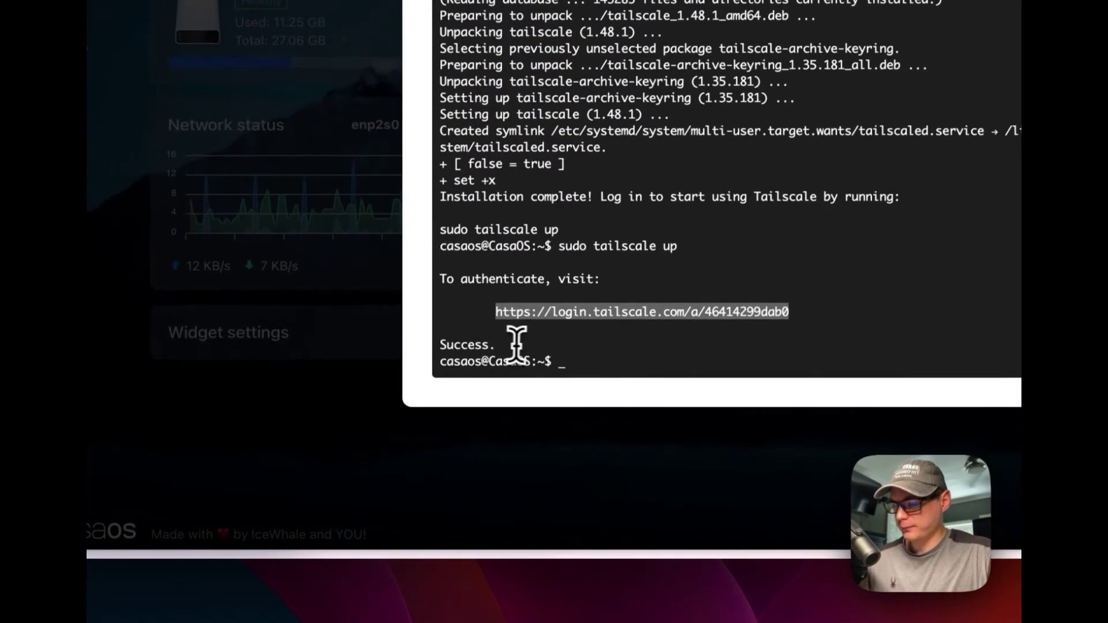
# - Verify the terminal shows 'Success.' after the Tailscale login
pyautogui.click(425, 451)
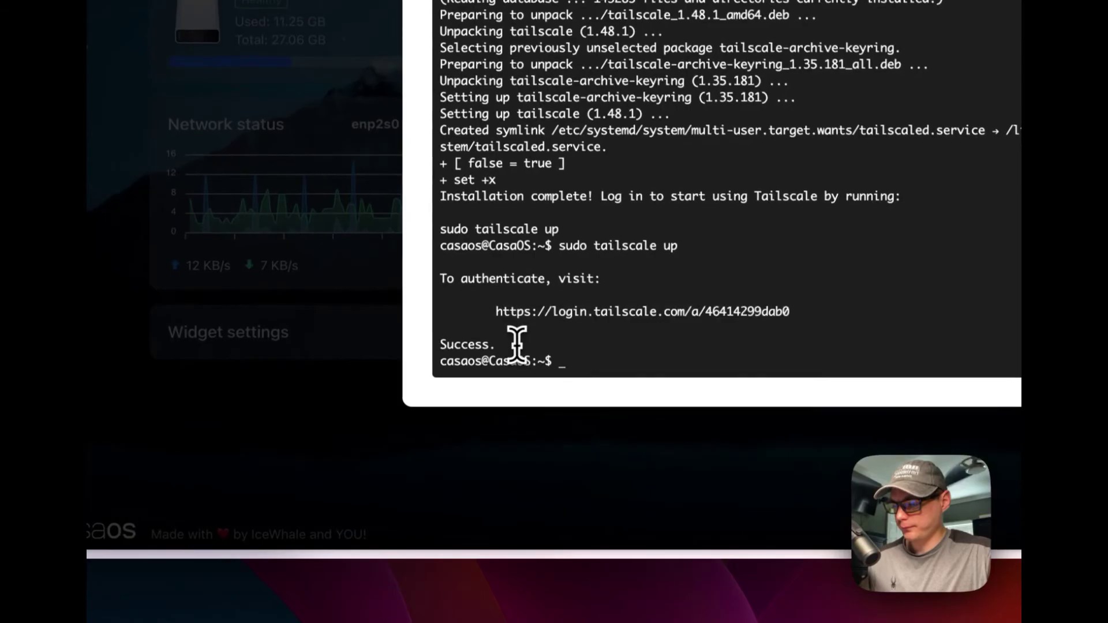
pyautogui.moveTo(517, 345); pyautogui.dragTo(436, 347)
pyautogui.click(502, 345)
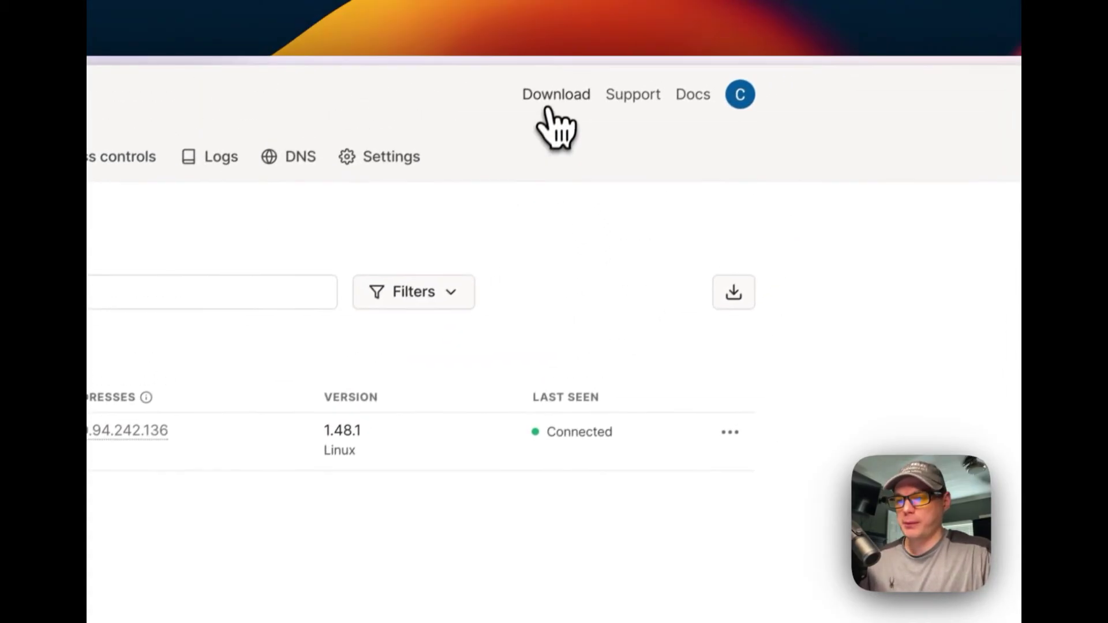
# - Download Tailscale for macOS and log in from its menu bar app
pyautogui.click(542, 109)
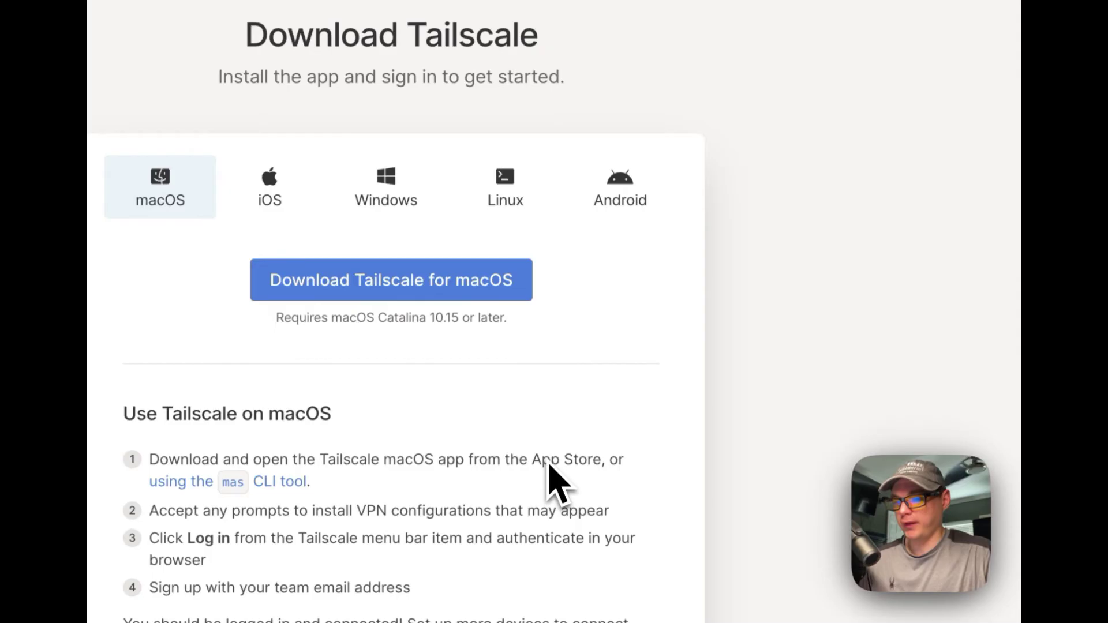
pyautogui.click(481, 55)
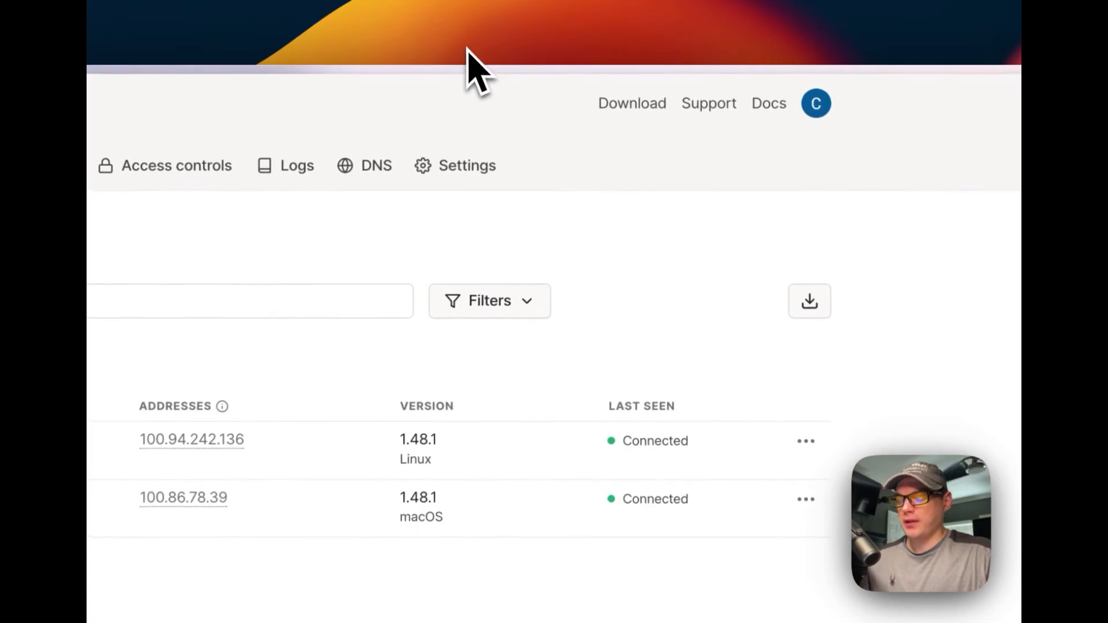
# - Check Network Devices > My Devices in the Mac's Tailscale menu, then close it
pyautogui.click(467, 50)
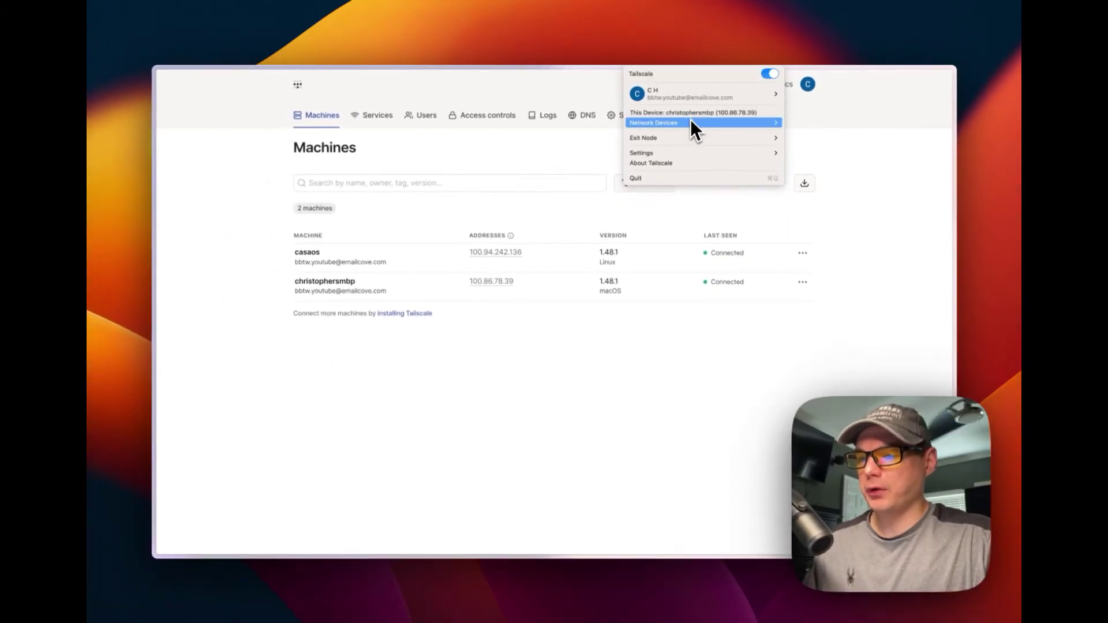
pyautogui.moveTo(691, 124)
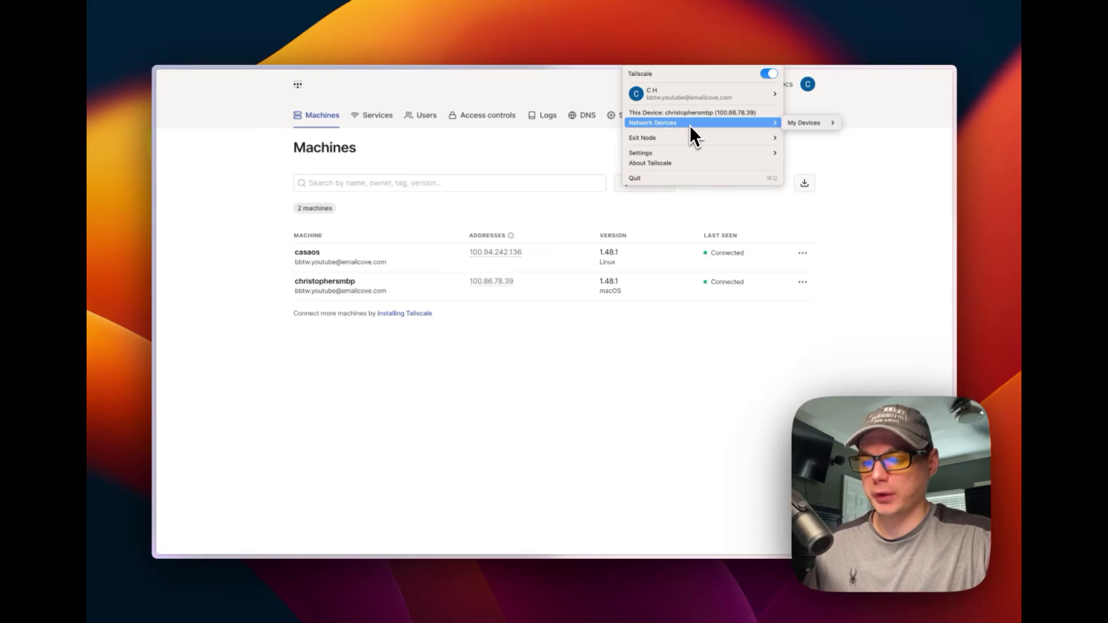
pyautogui.click(580, 330)
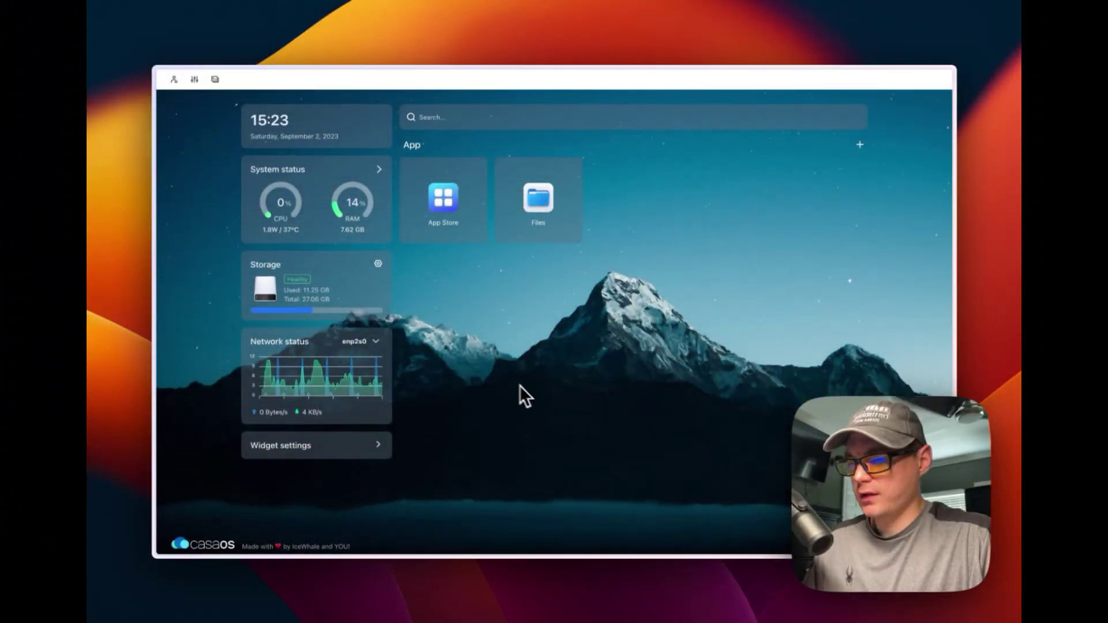
# - Reload CasaOS and copy the casaos server's address 100.94.242.136 from Tailscale's My Devices
pyautogui.press('super+r')
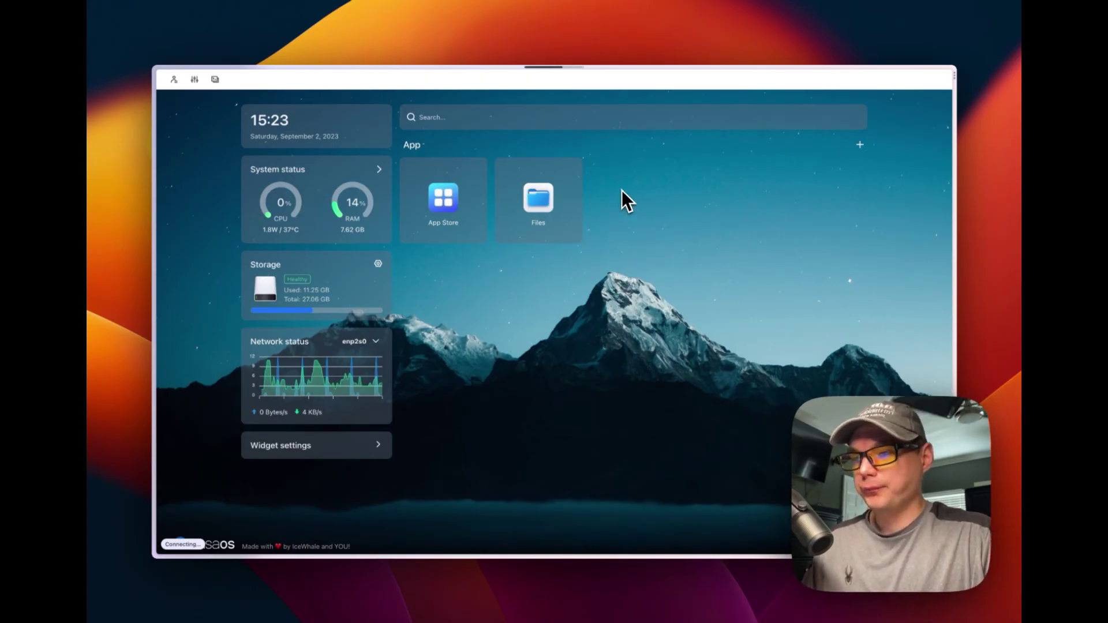
pyautogui.doubleClick(594, 81)
pyautogui.click(393, 58)
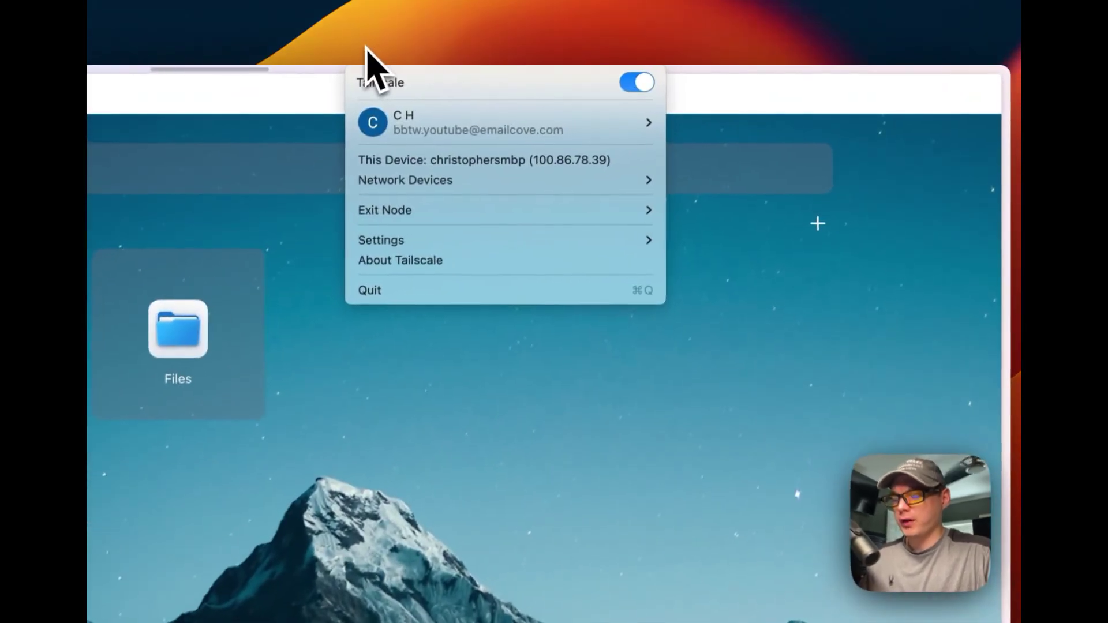
pyautogui.moveTo(374, 121)
pyautogui.moveTo(378, 176)
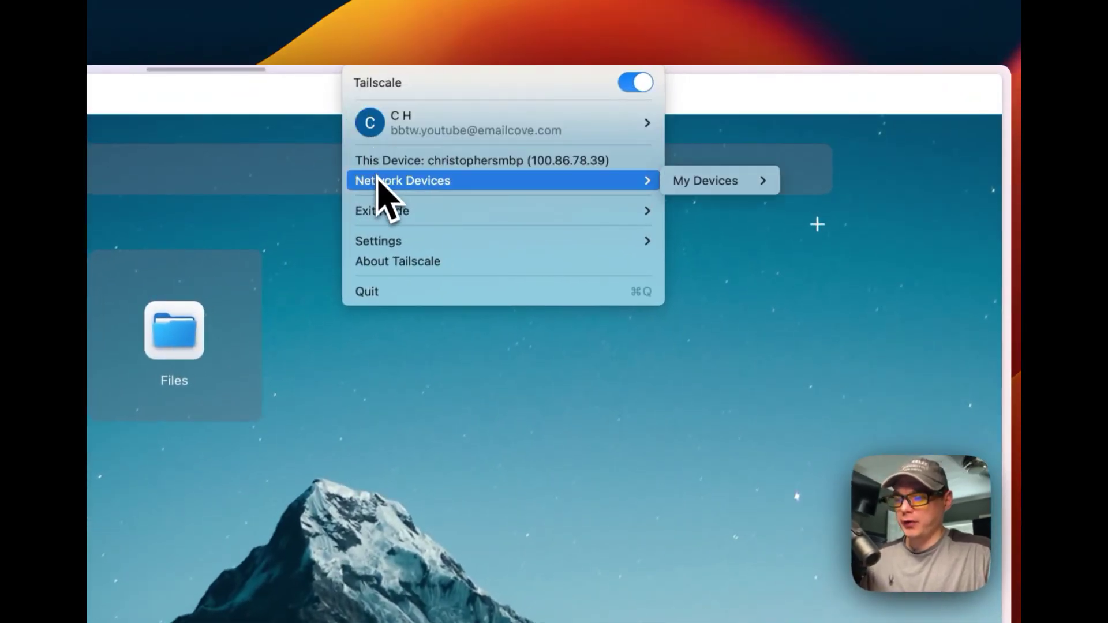
pyautogui.moveTo(681, 184)
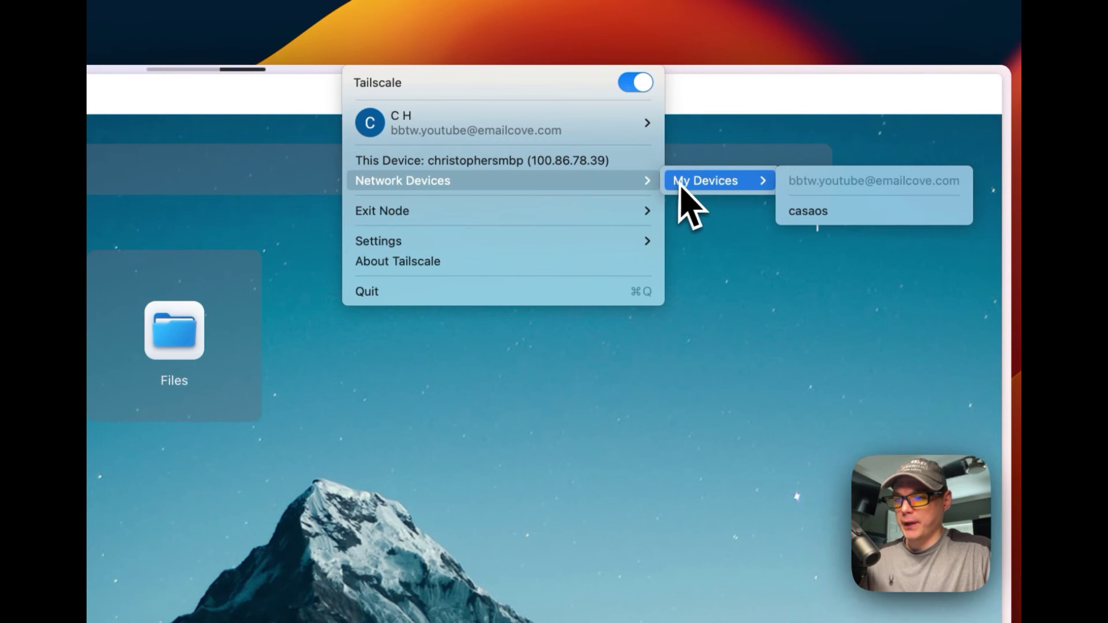
pyautogui.click(811, 214)
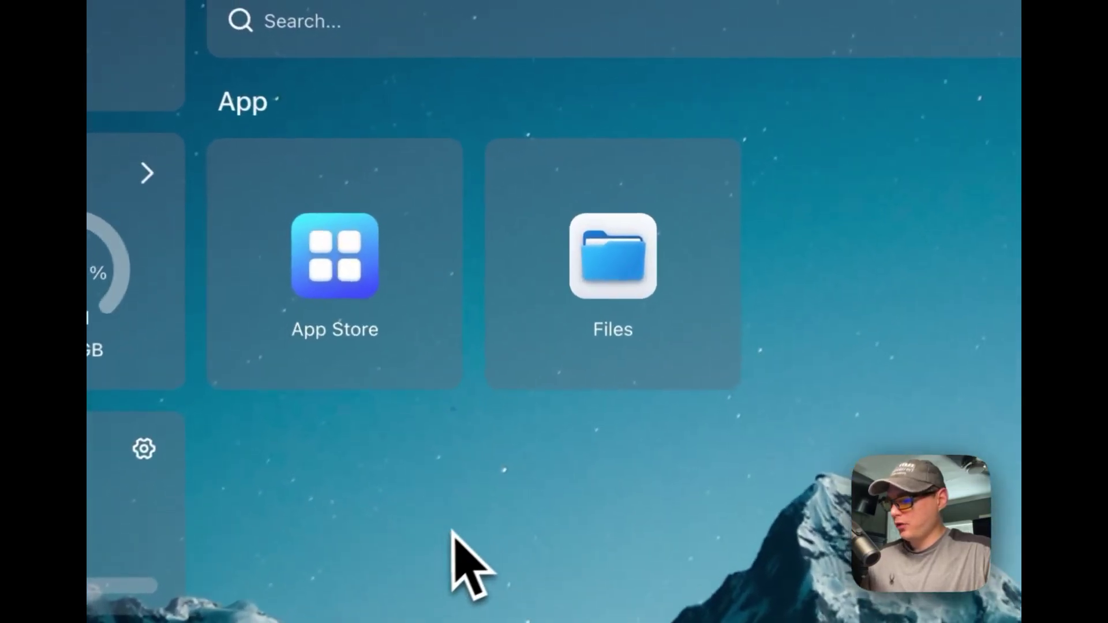
# - Open 100.94.242.136 in a new tab to reach the CasaOS login page
pyautogui.press('super+t')
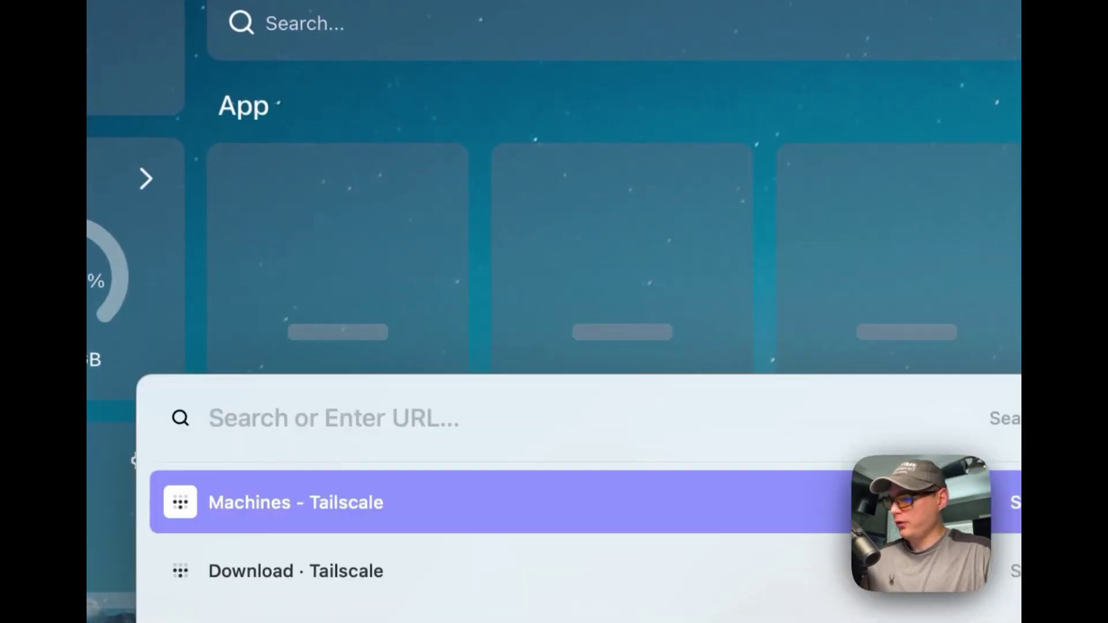
pyautogui.write('100.94.242.136')
pyautogui.press('Return')
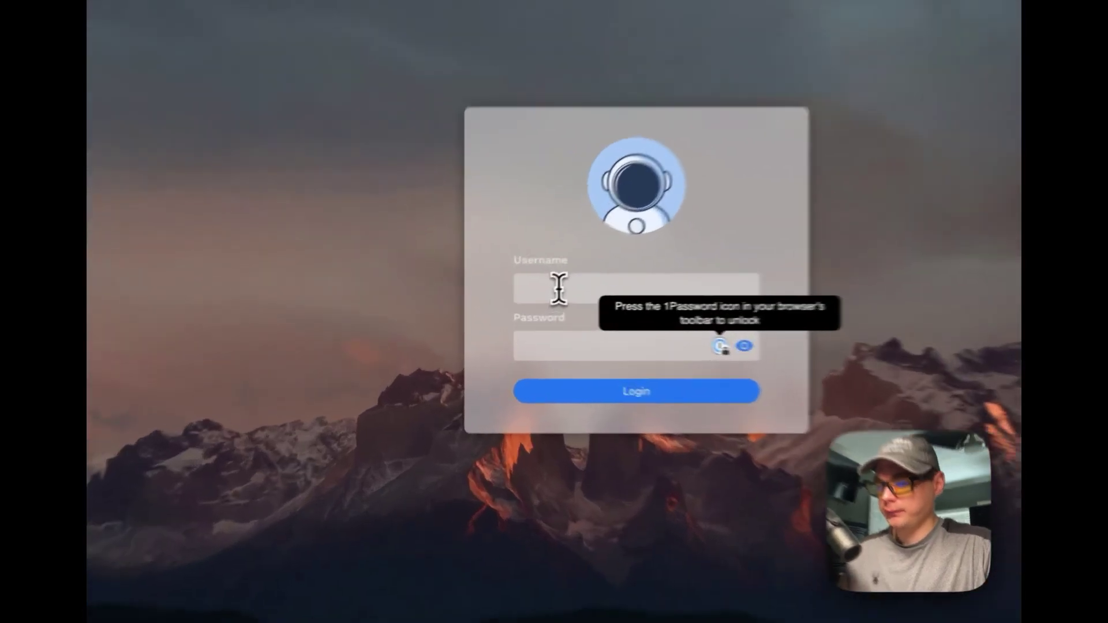
# - Sign in to CasaOS with the username and password, retrying after the error, and dismiss the drag-to-sort tip
pyautogui.click(507, 302)
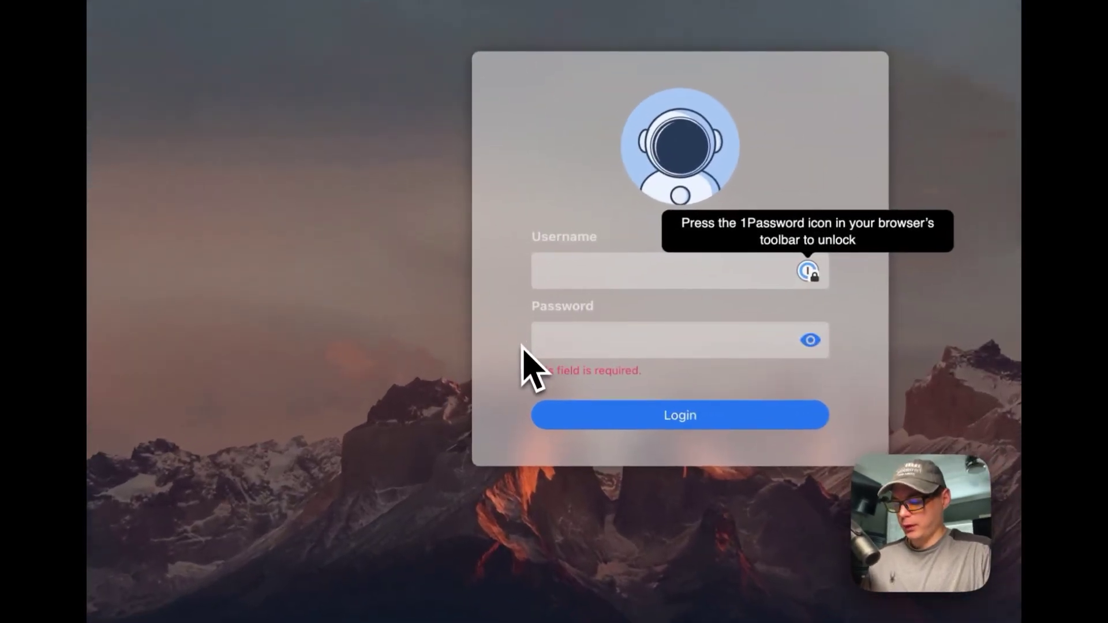
pyautogui.write('big*********')
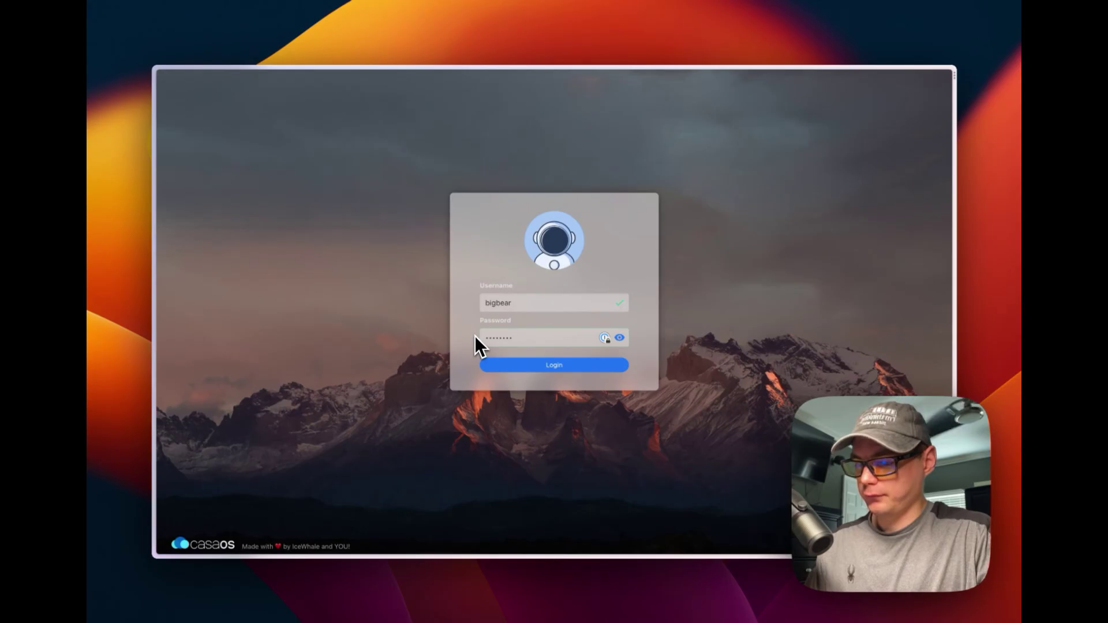
pyautogui.press('Return')
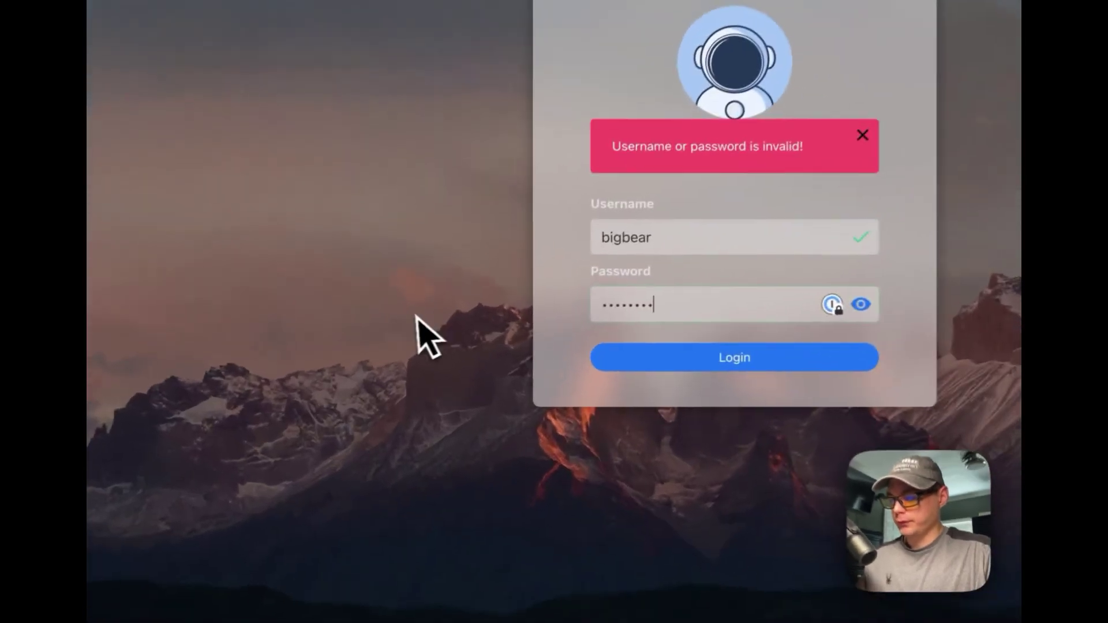
pyautogui.press('super+a')
pyautogui.write('********')
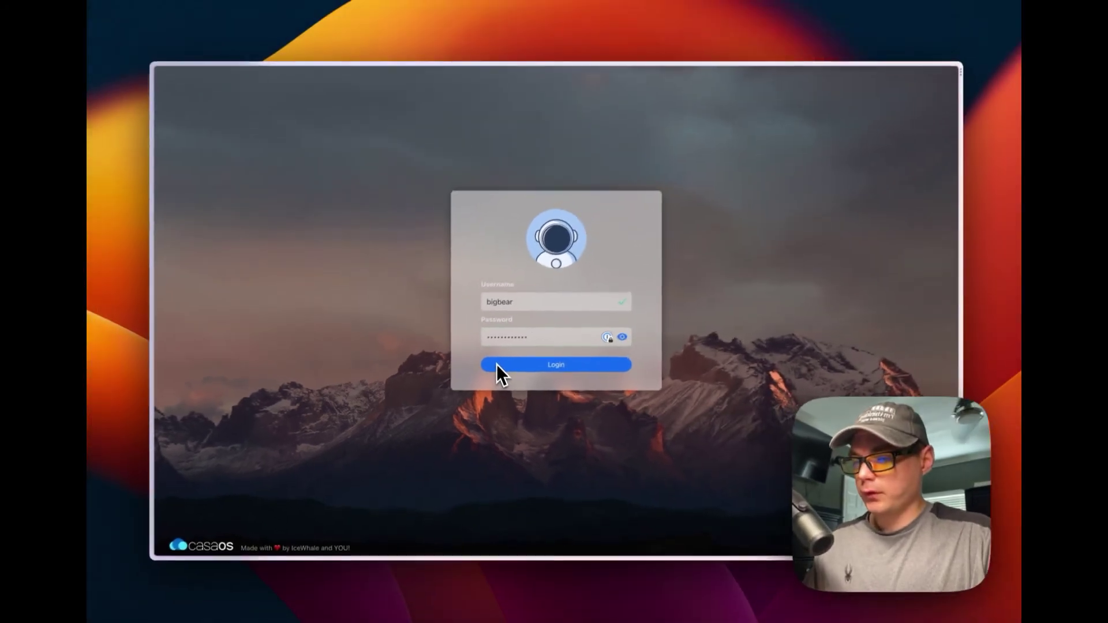
pyautogui.click(632, 328)
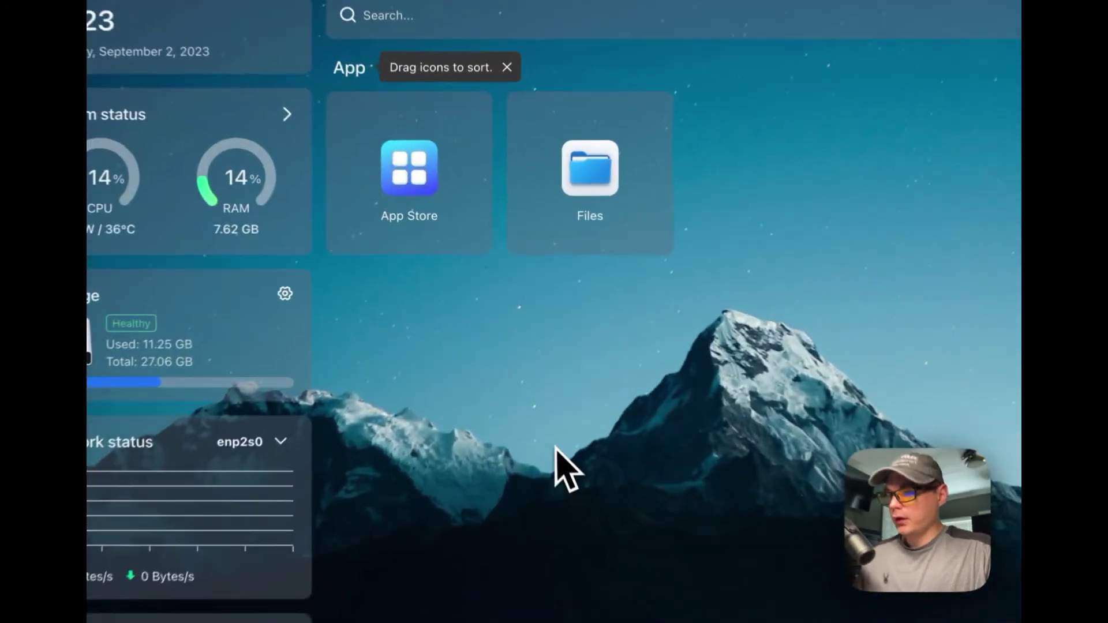
pyautogui.click(507, 67)
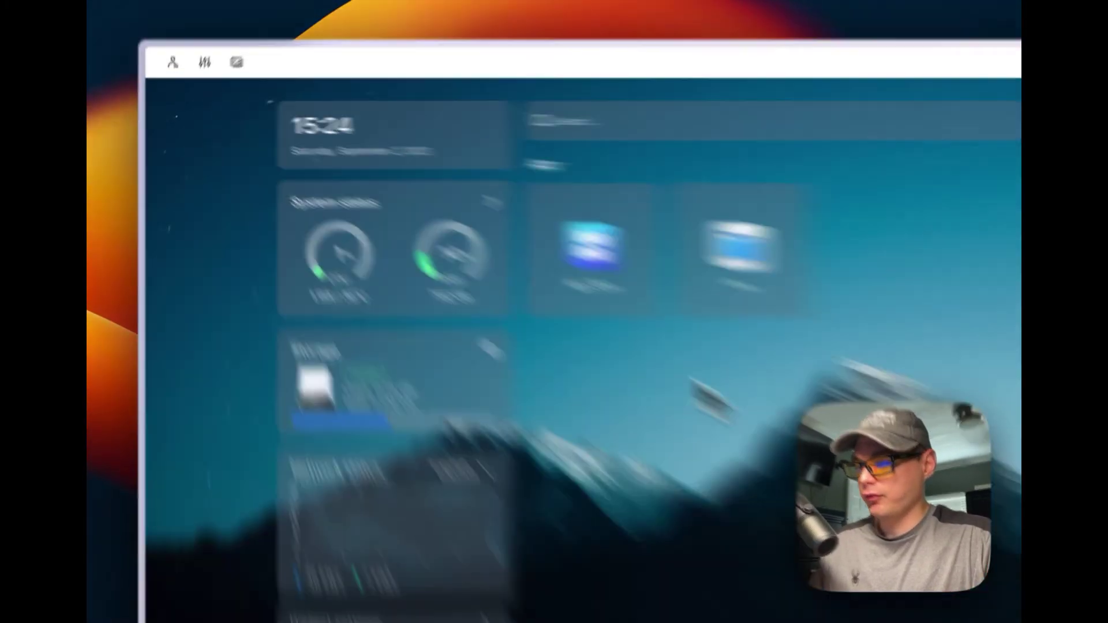
# - Look over Network Devices > My Devices in the Tailscale menu again
pyautogui.moveTo(155, 219)
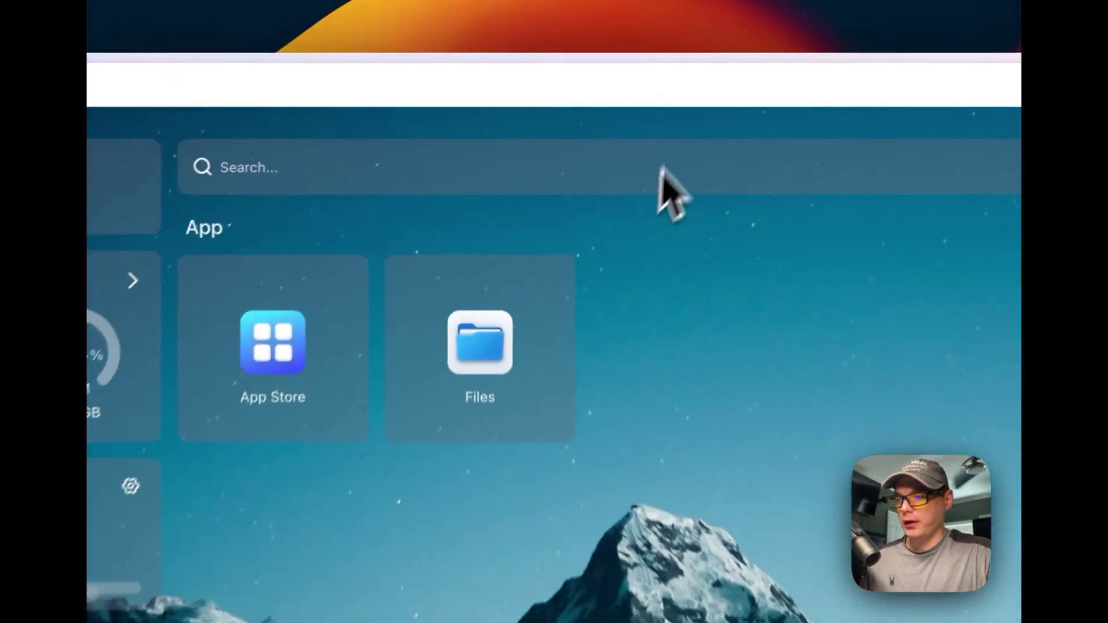
pyautogui.click(569, 65)
pyautogui.moveTo(601, 115)
pyautogui.moveTo(616, 183)
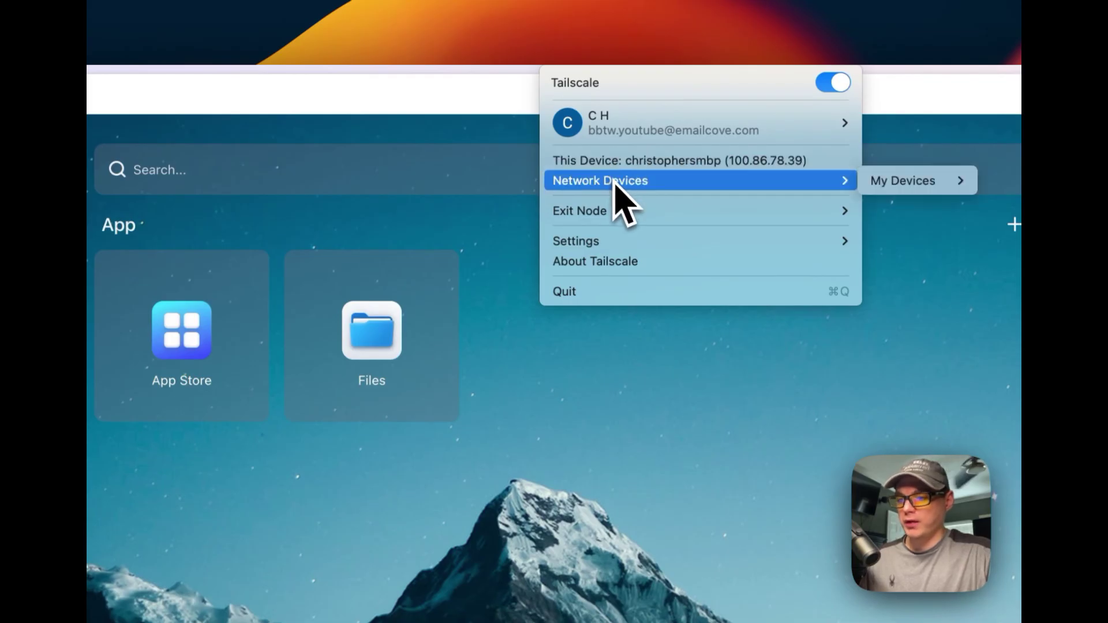
pyautogui.moveTo(879, 184)
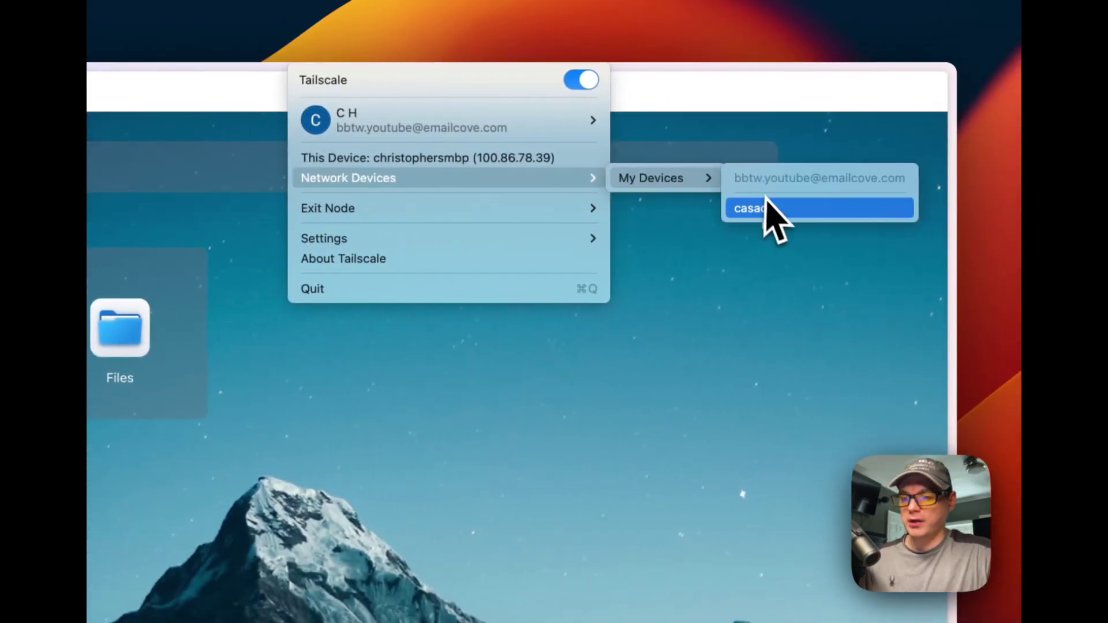